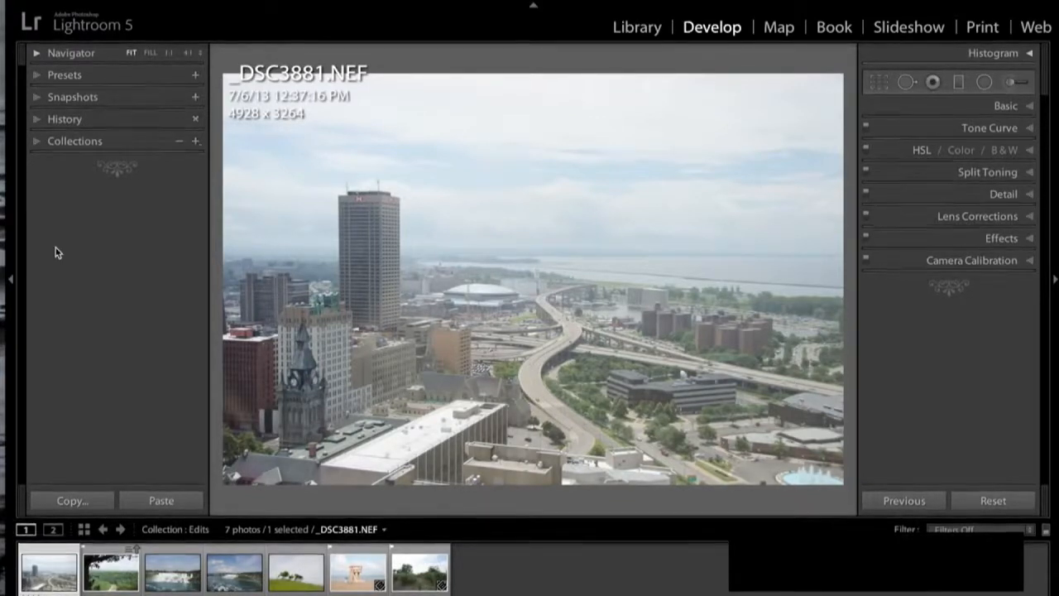
Hide the presets and history side panel and turn off the photo information overlay
click(11, 279)
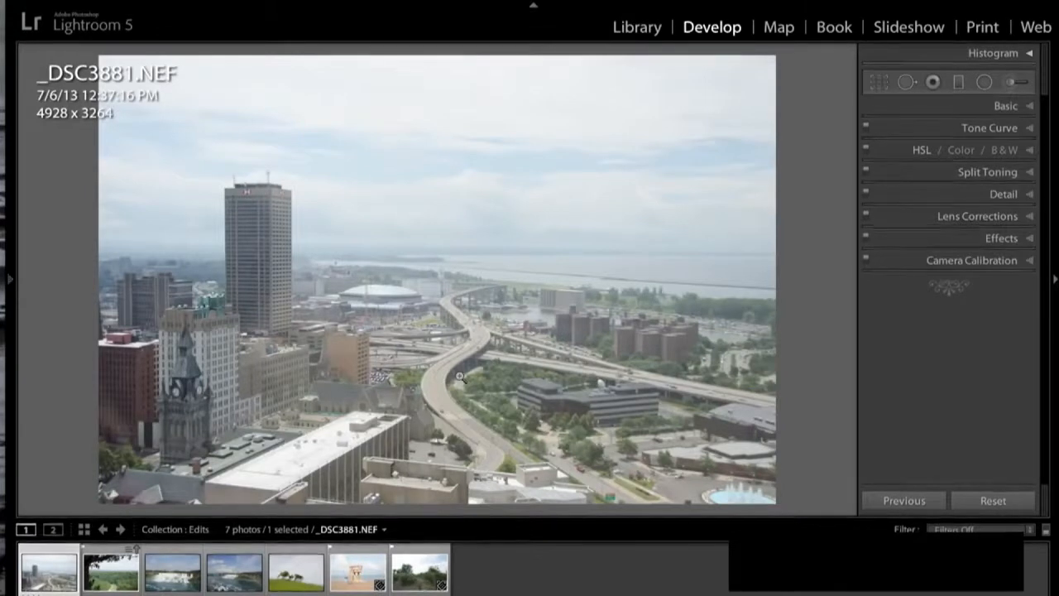
key(i)
key(i)
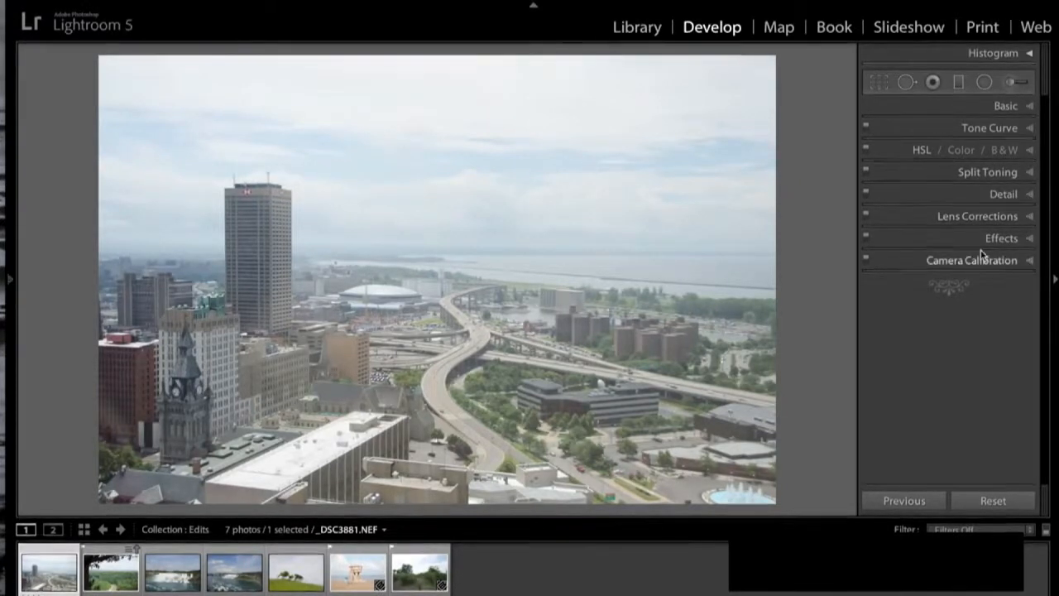
Set the photo's basic tone to Highlights -100, Shadows +100 and Whites +37
click(1031, 108)
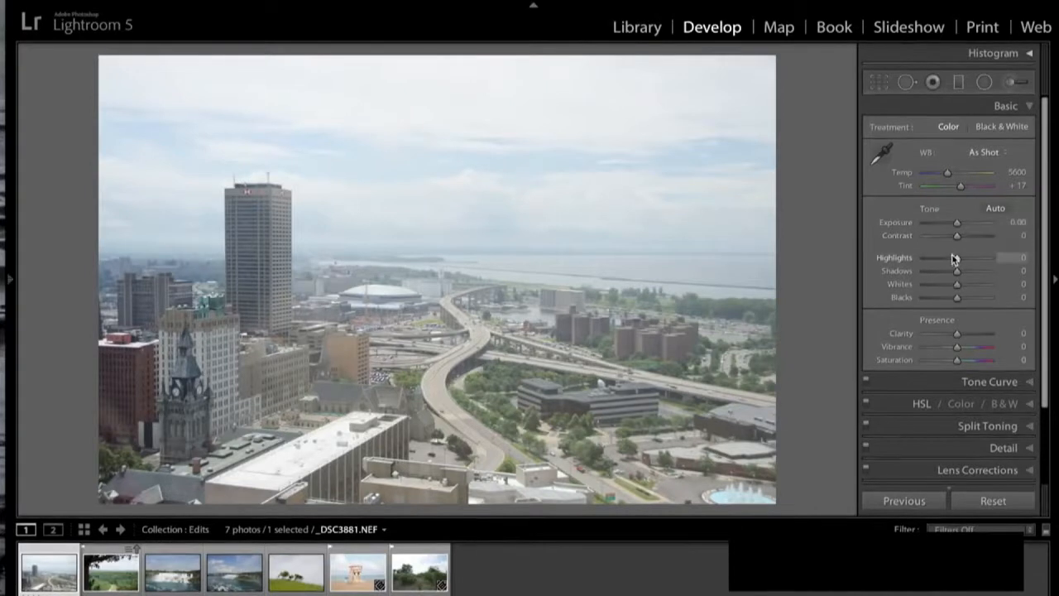
drag(958, 258, 1006, 277)
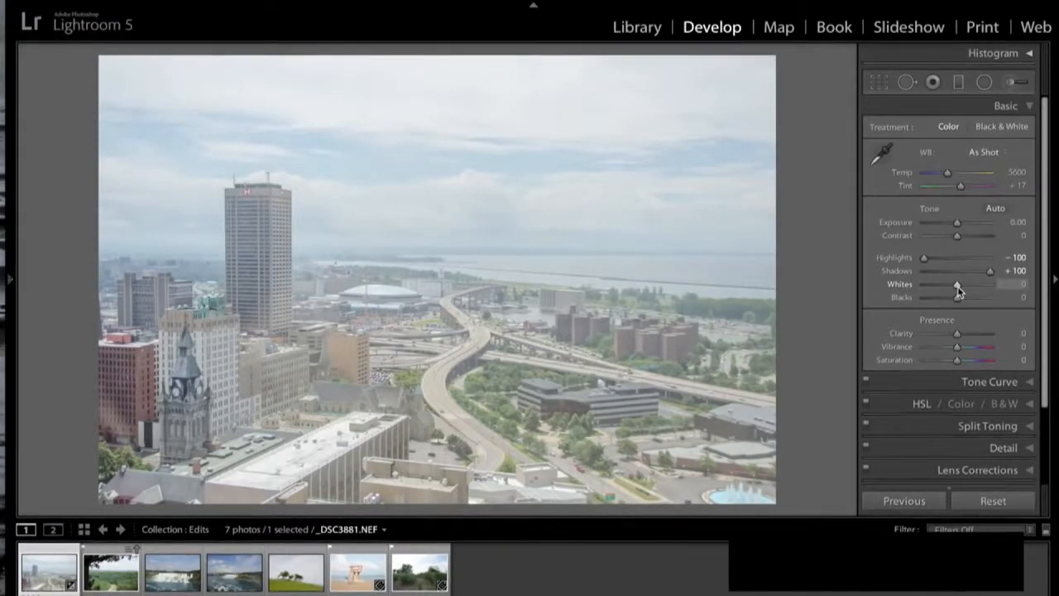
key(alt)
drag(958, 290, 970, 286)
key(alt)
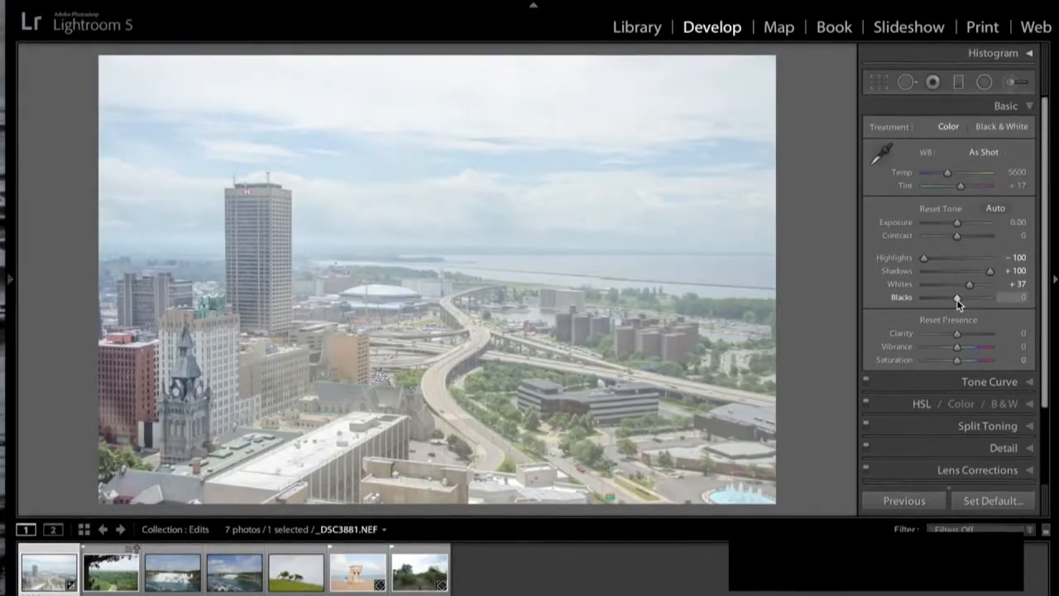
Set the photo's Blacks to -76, Clarity to +42, Vibrance to +21 and Contrast to +32
drag(958, 299, 972, 338)
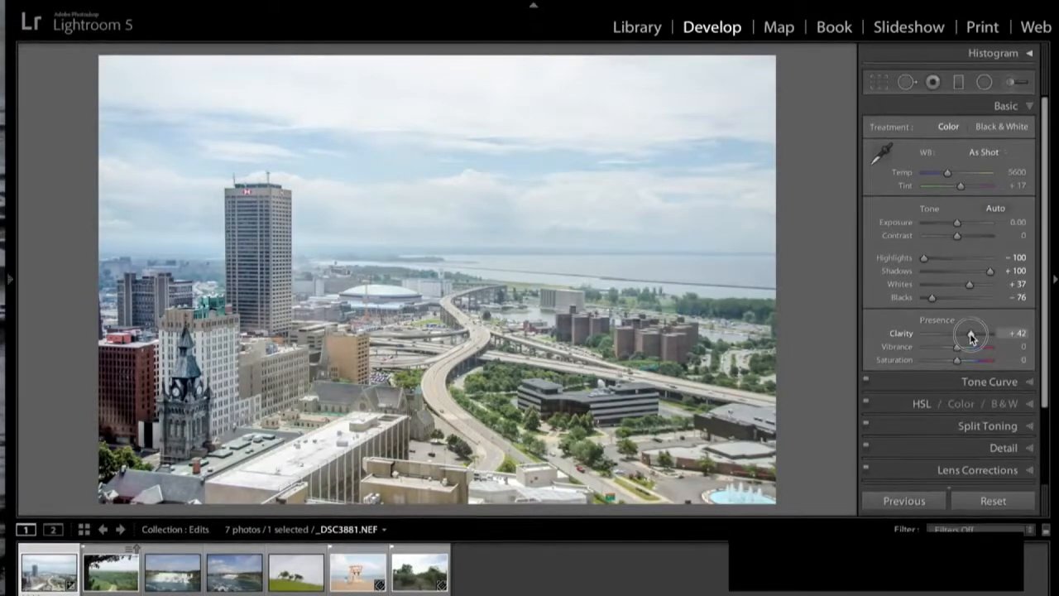
drag(958, 346, 967, 347)
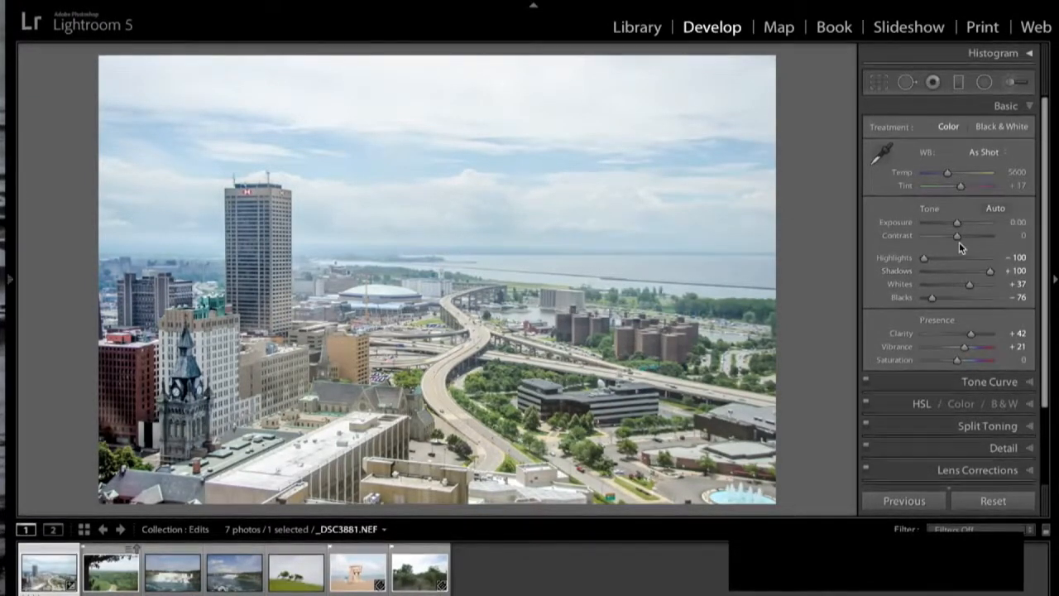
drag(957, 235, 970, 239)
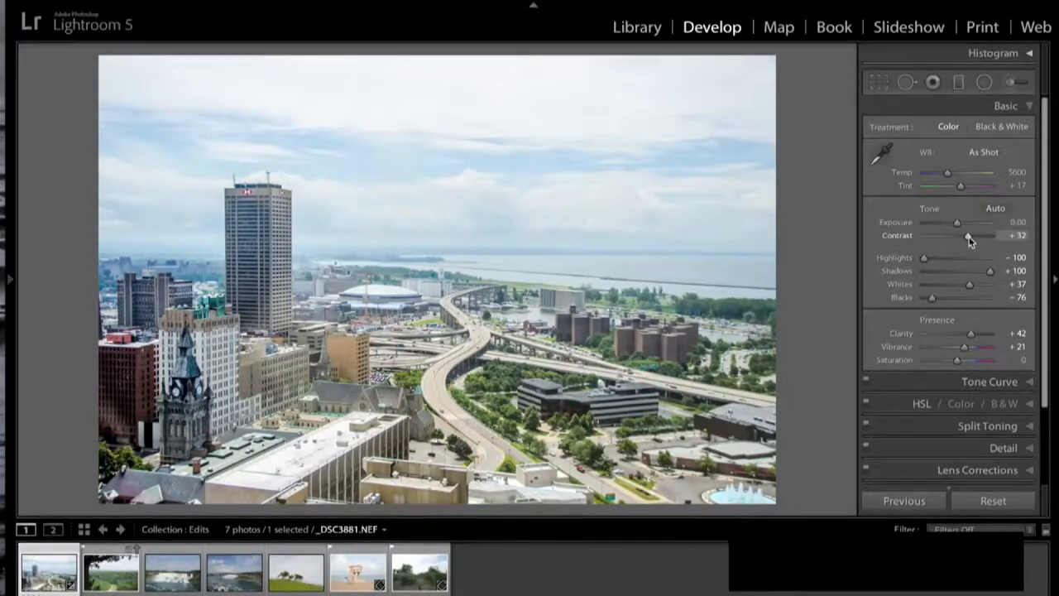
click(1030, 107)
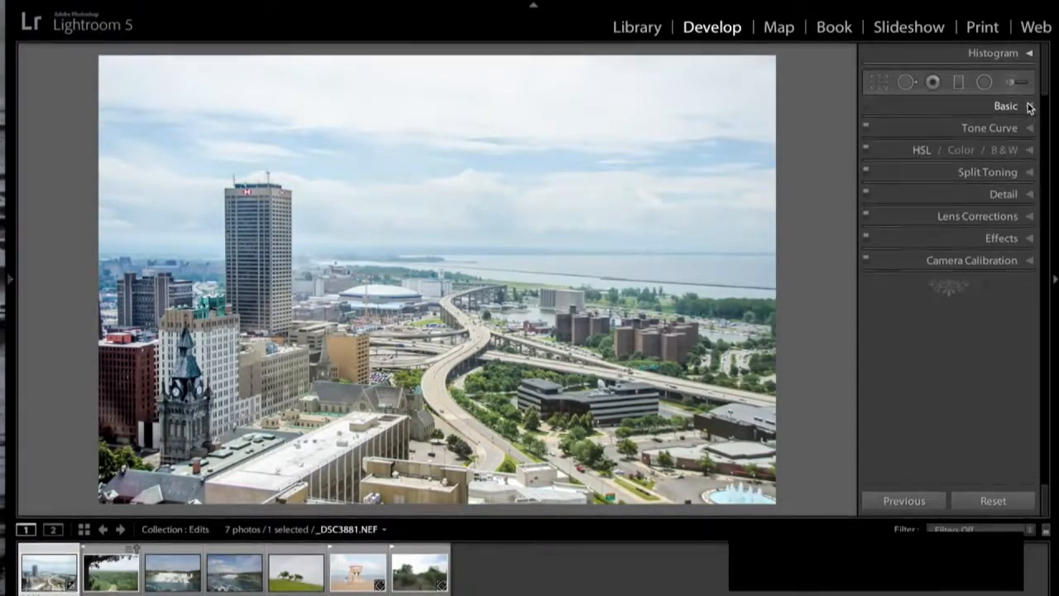
Boost the HSL color saturation to Blue +54, Green +22 and Yellow +22
click(1033, 151)
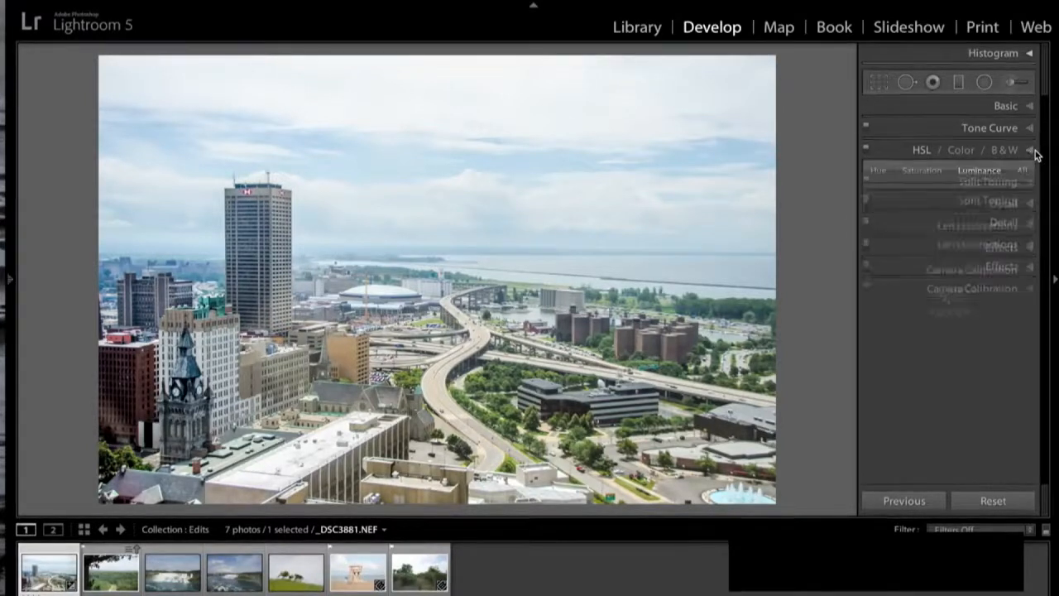
click(906, 174)
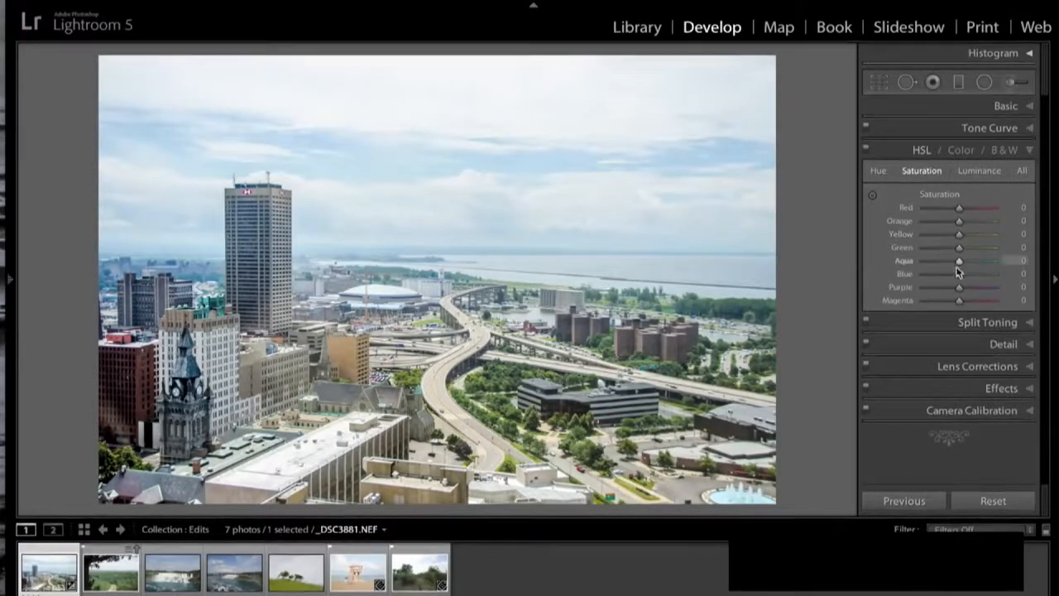
drag(959, 275, 978, 278)
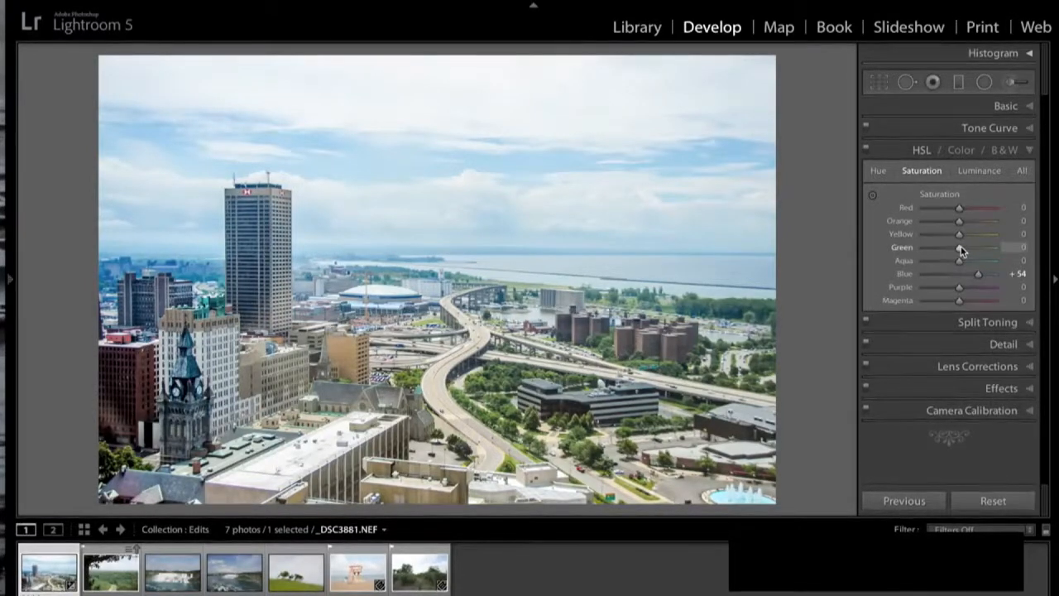
mouse_move(961, 245)
mouse_down()
mouse_move(971, 251)
mouse_move(967, 235)
mouse_up()
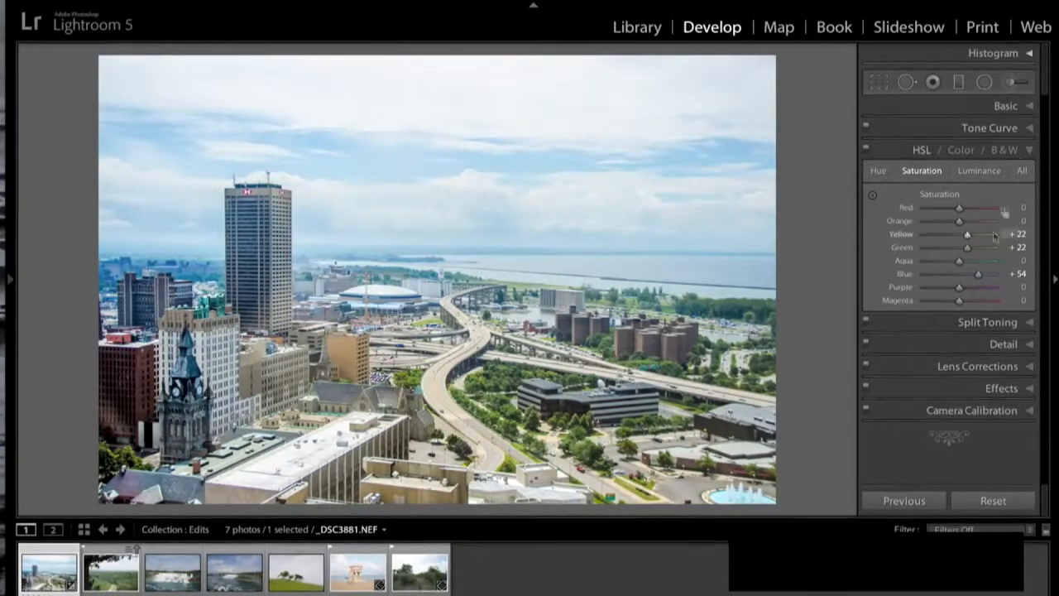
Set the HSL Blue luminance to -37 and raise the Yellow and Green luminance
click(988, 174)
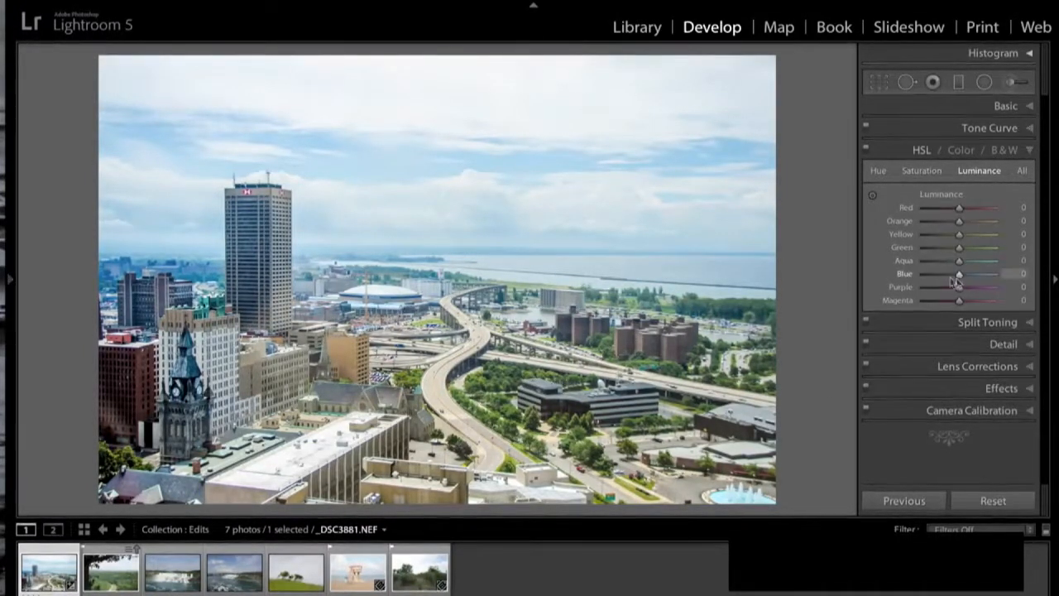
drag(960, 275, 947, 280)
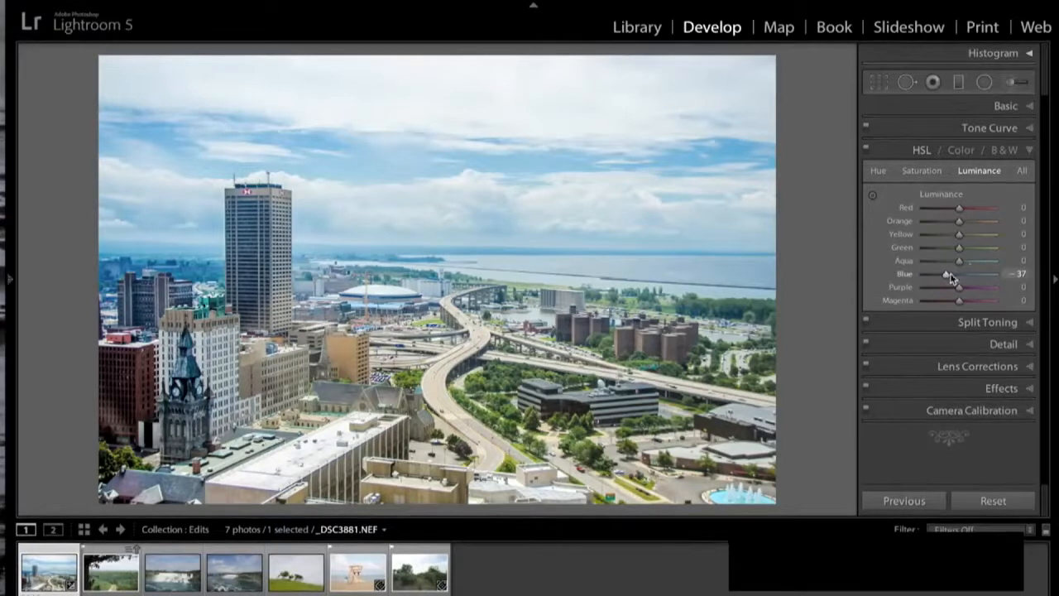
drag(959, 234, 971, 251)
click(1030, 151)
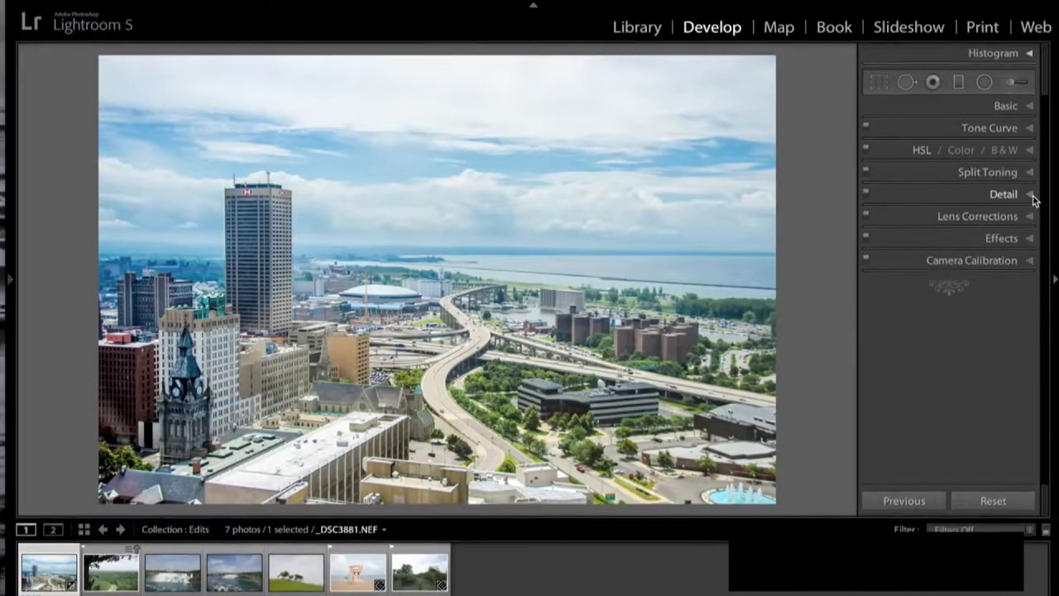
Set the sharpening Amount to 72 and the Luminance noise reduction to 41
click(1031, 195)
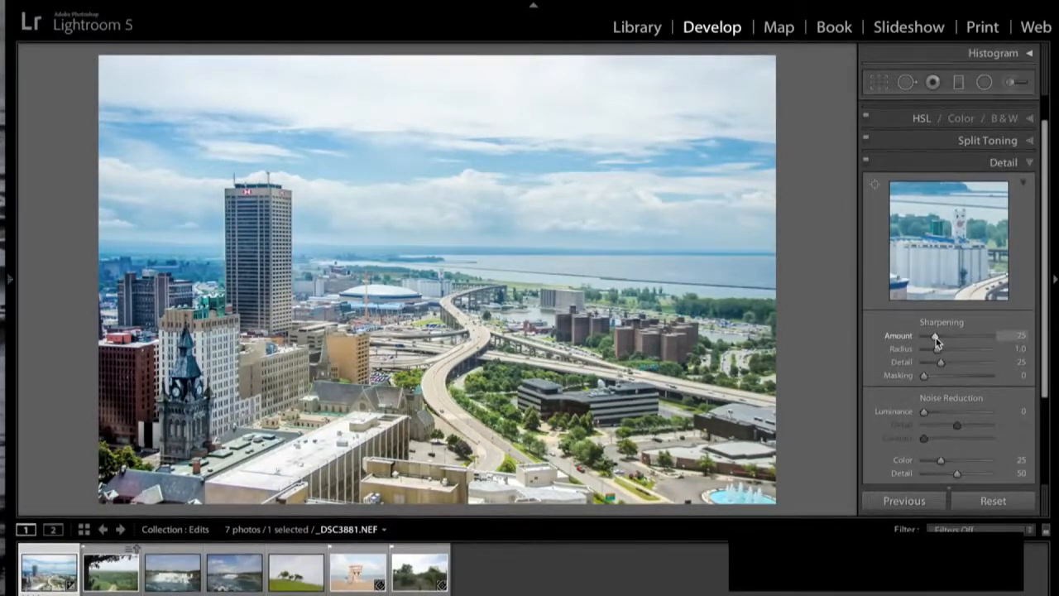
drag(935, 342, 958, 341)
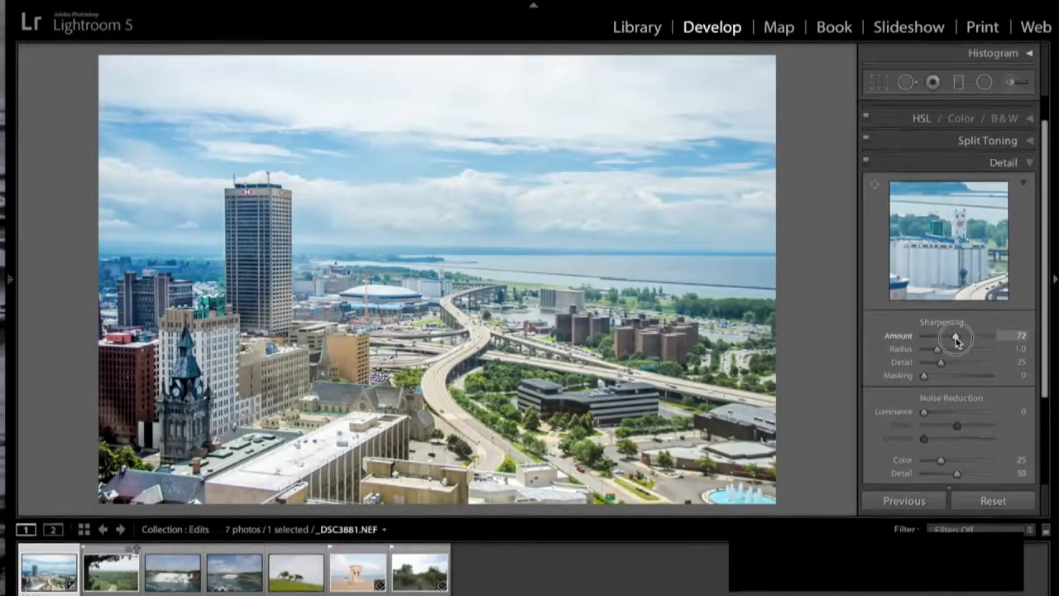
drag(926, 411, 950, 418)
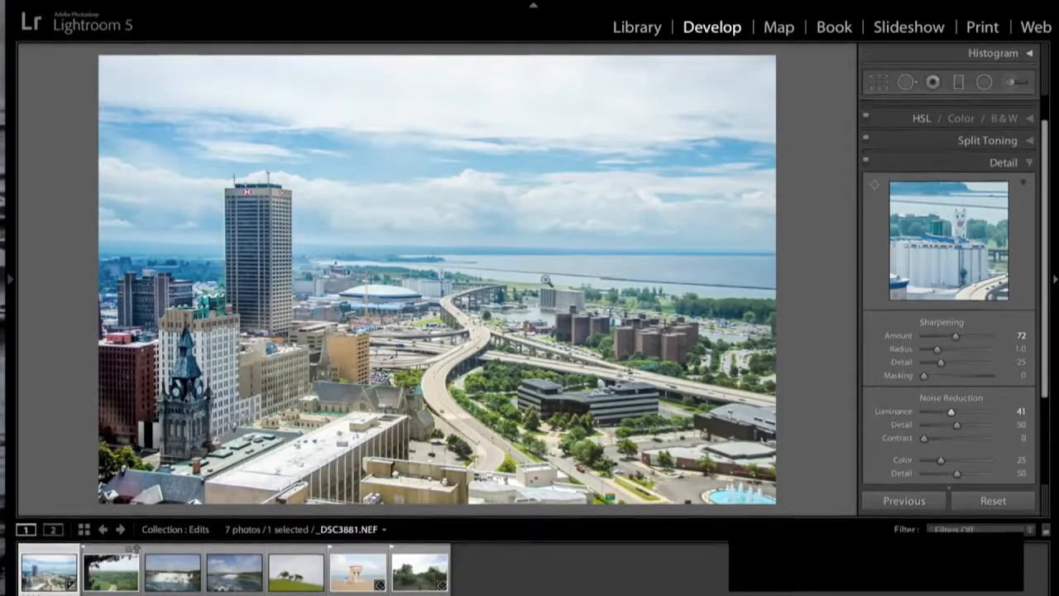
click(1029, 163)
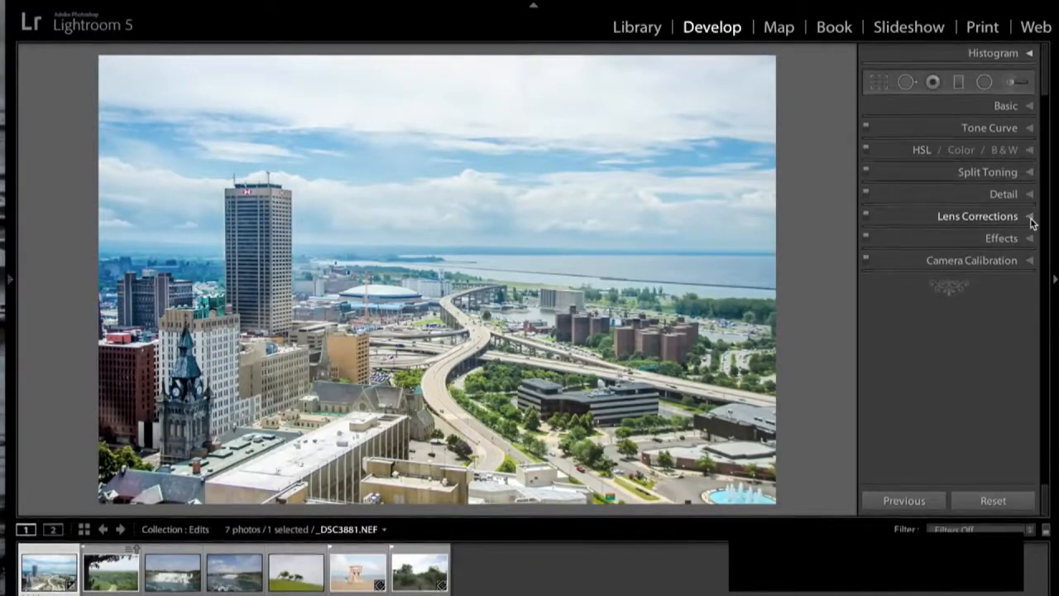
Enable lens profile corrections and chromatic aberration removal, and apply the Auto Upright correction
click(1030, 218)
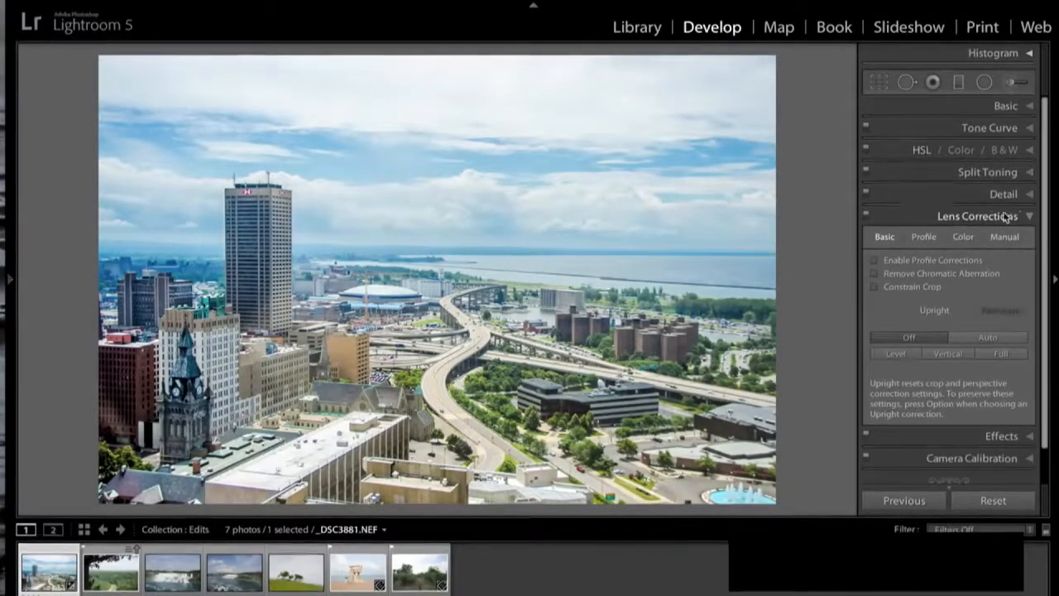
click(875, 273)
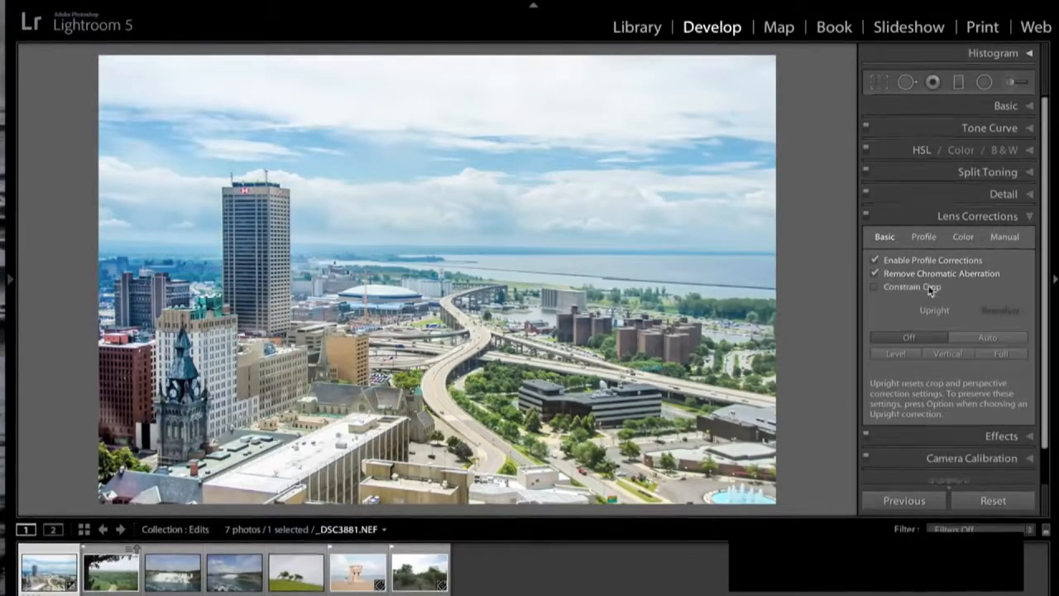
click(991, 337)
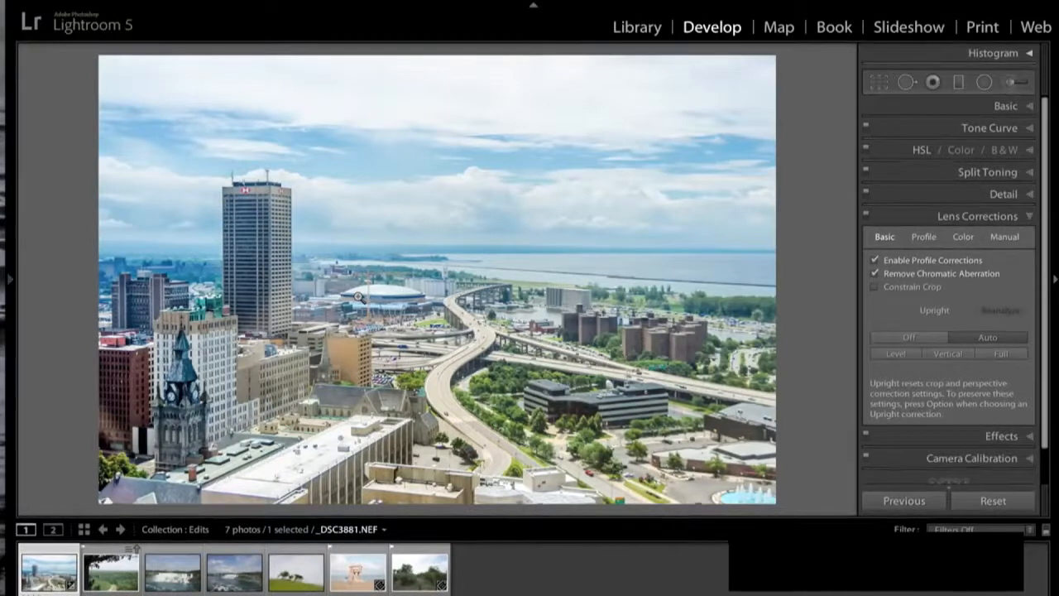
click(1031, 217)
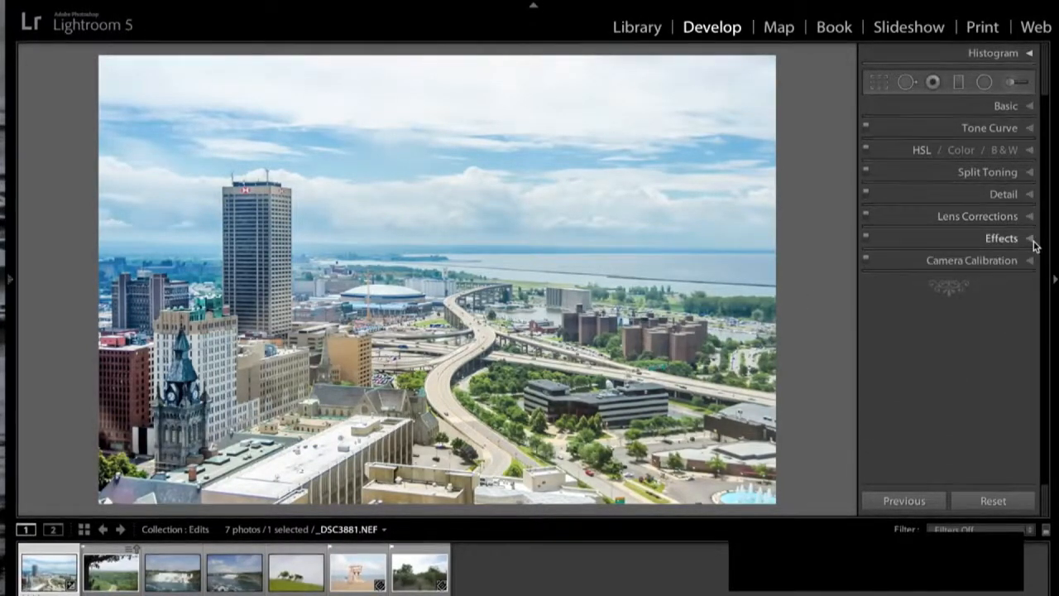
Darken the photo's edges with a post-crop vignette Amount of -20
click(1031, 239)
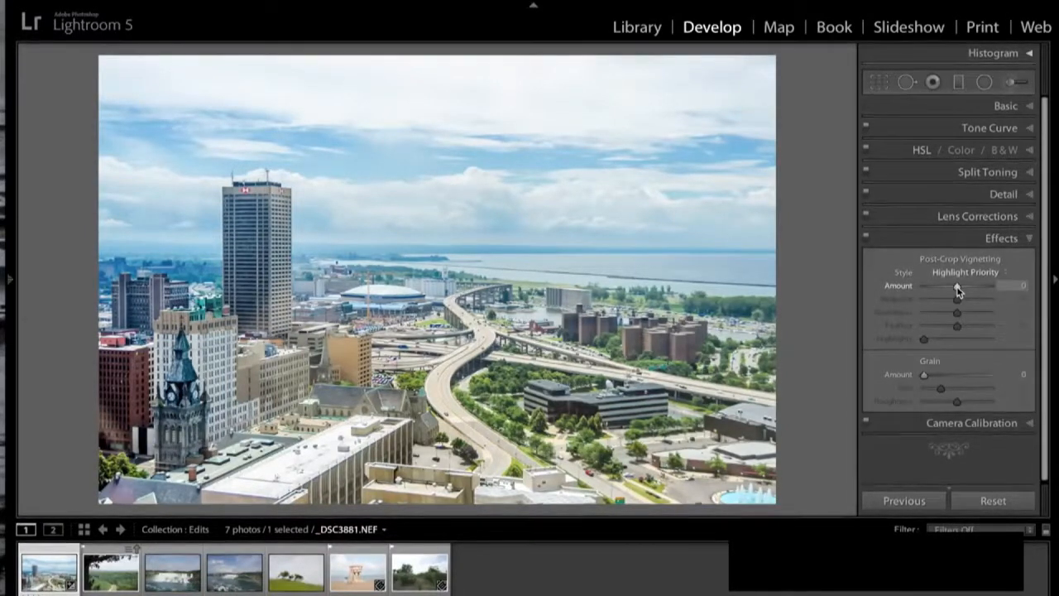
drag(957, 287, 952, 291)
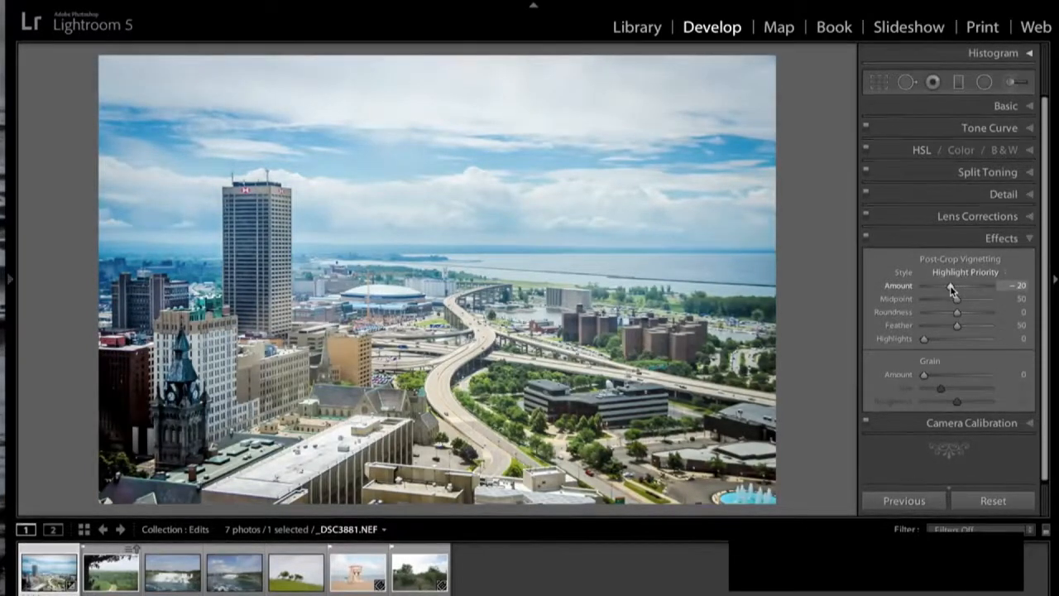
click(1029, 237)
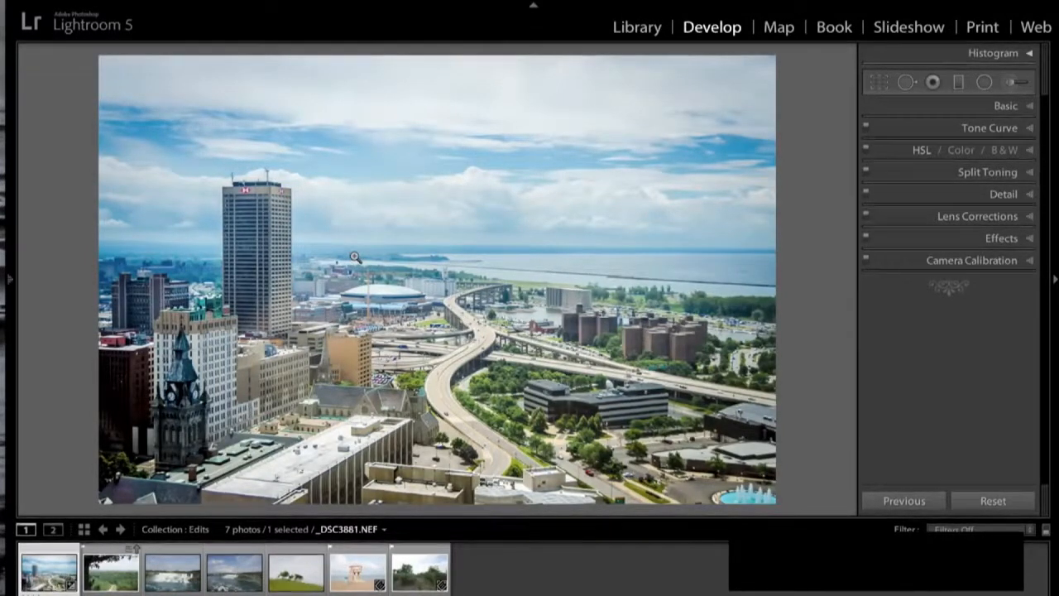
Create a preset named "Landscape With Blue Sky" in User Presets from the current adjustments, excluding all Lens Corrections settings
mouse_move(10, 280)
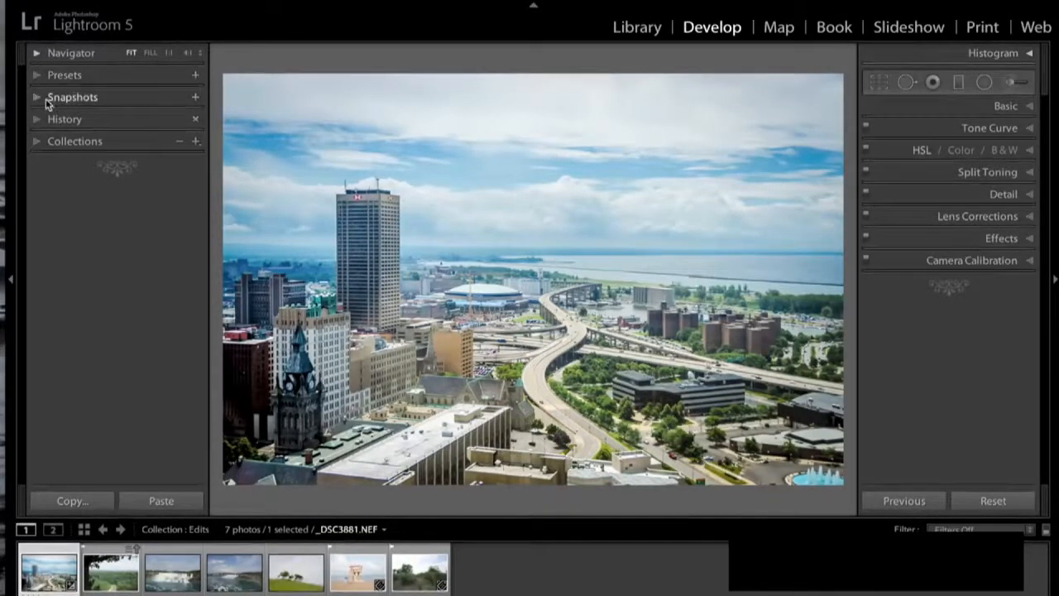
click(37, 75)
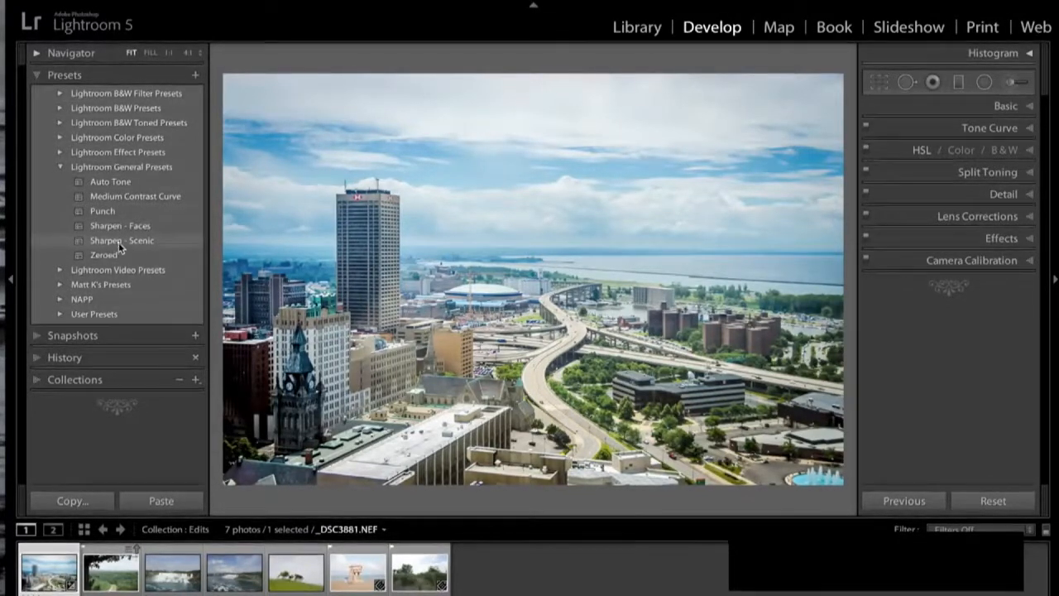
click(58, 167)
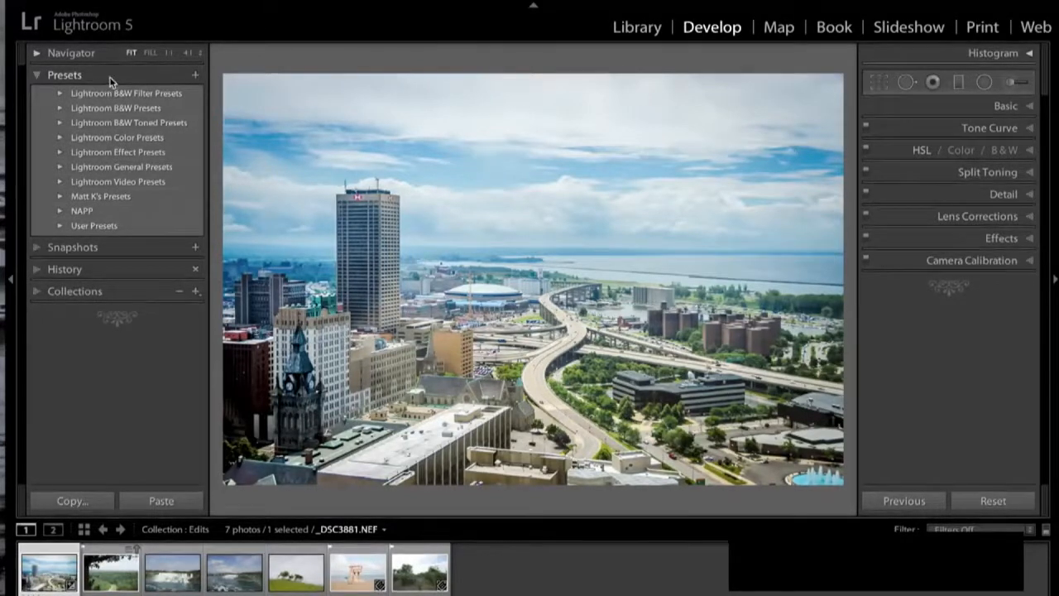
click(196, 76)
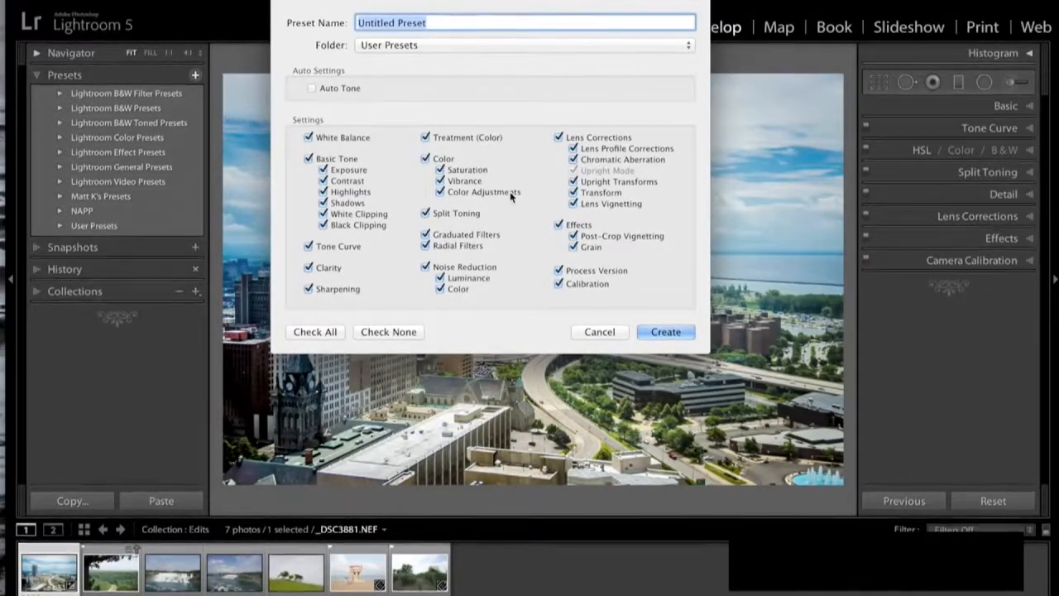
text(Lan)
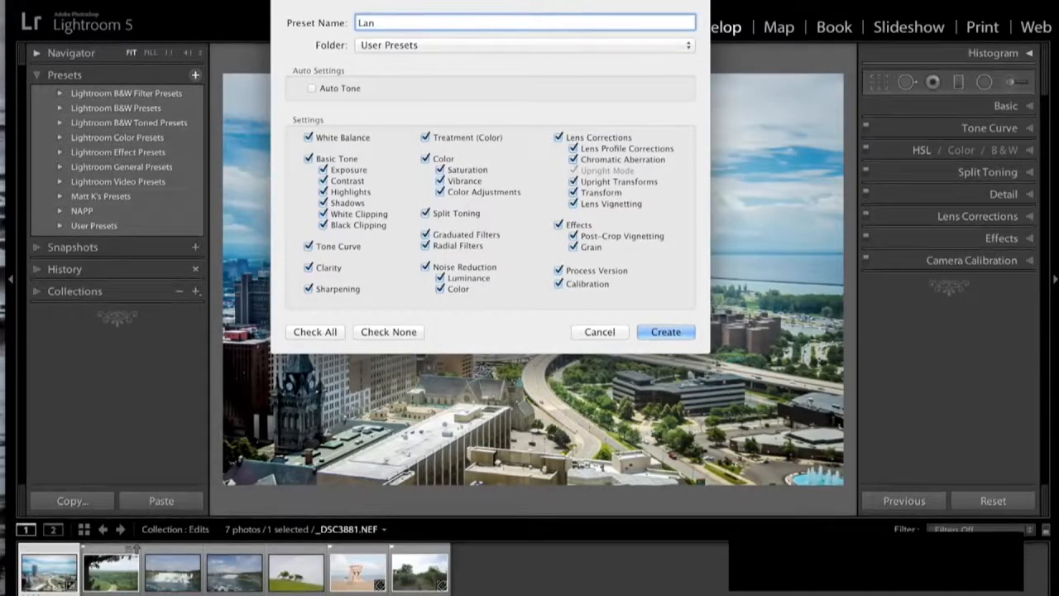
text(dscape With Blue Sky)
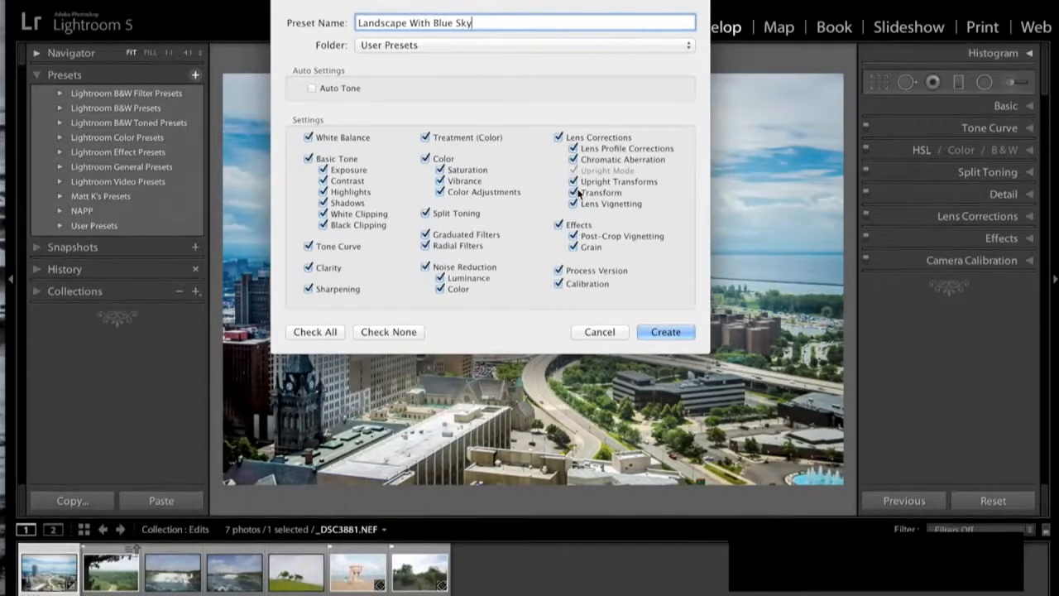
click(559, 137)
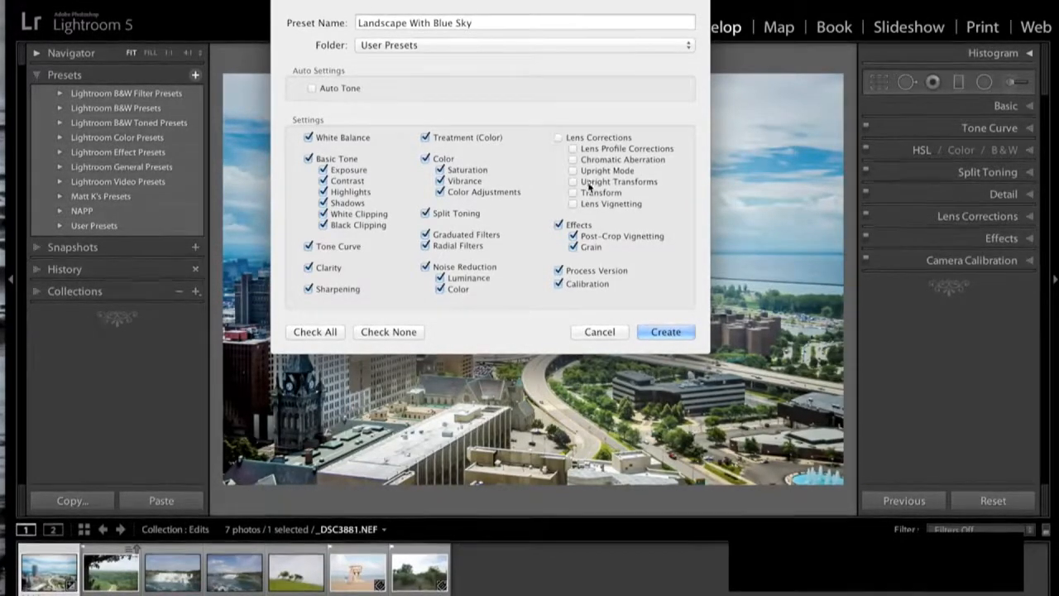
click(664, 332)
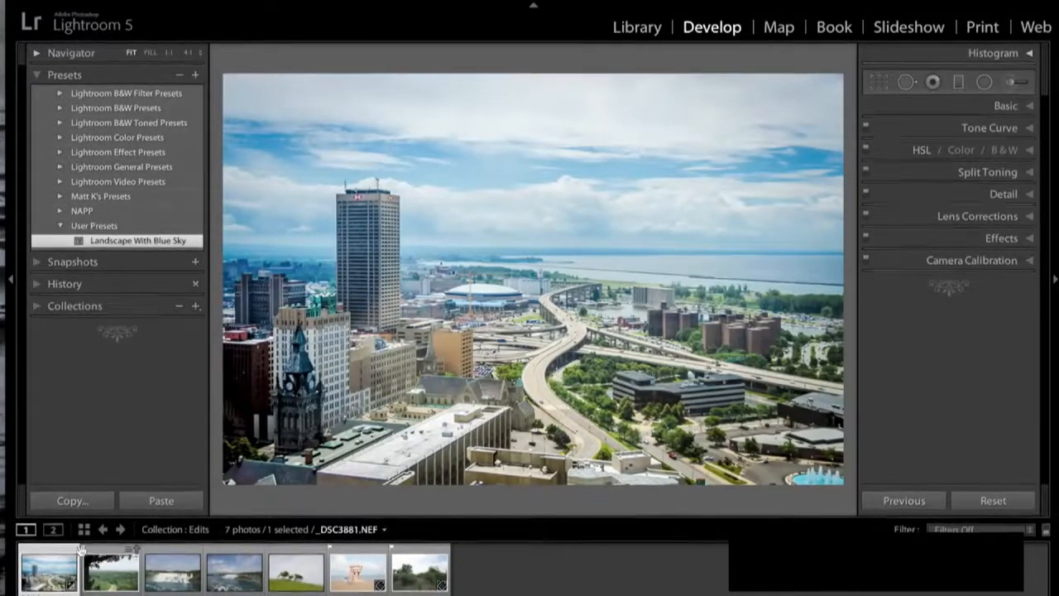
Apply the "Landscape With Blue Sky" preset to _DSC3791.NEF, and set its Whites to +41 and Blacks to -52
click(112, 573)
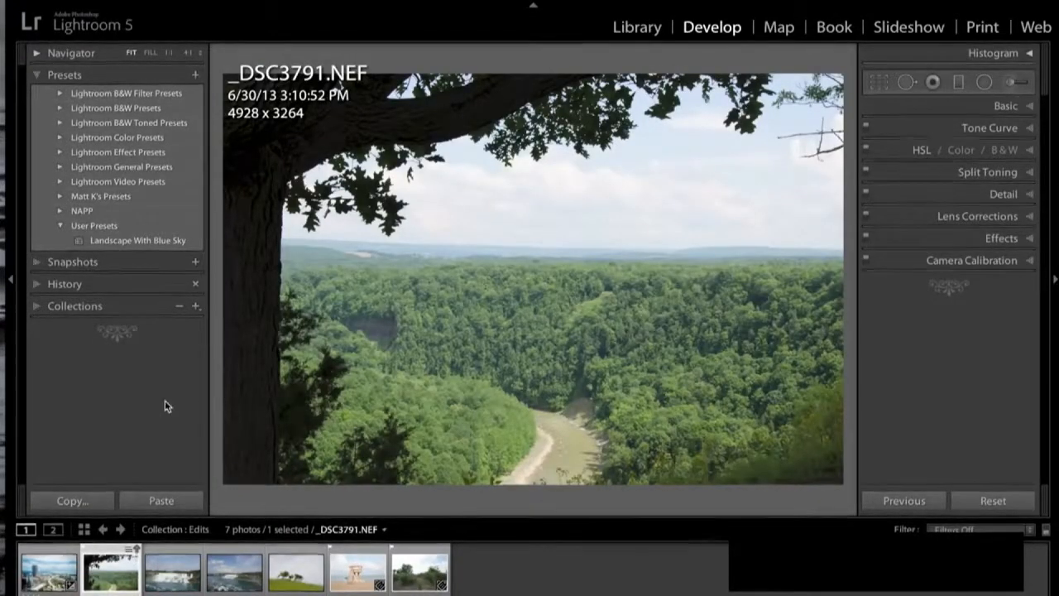
click(124, 241)
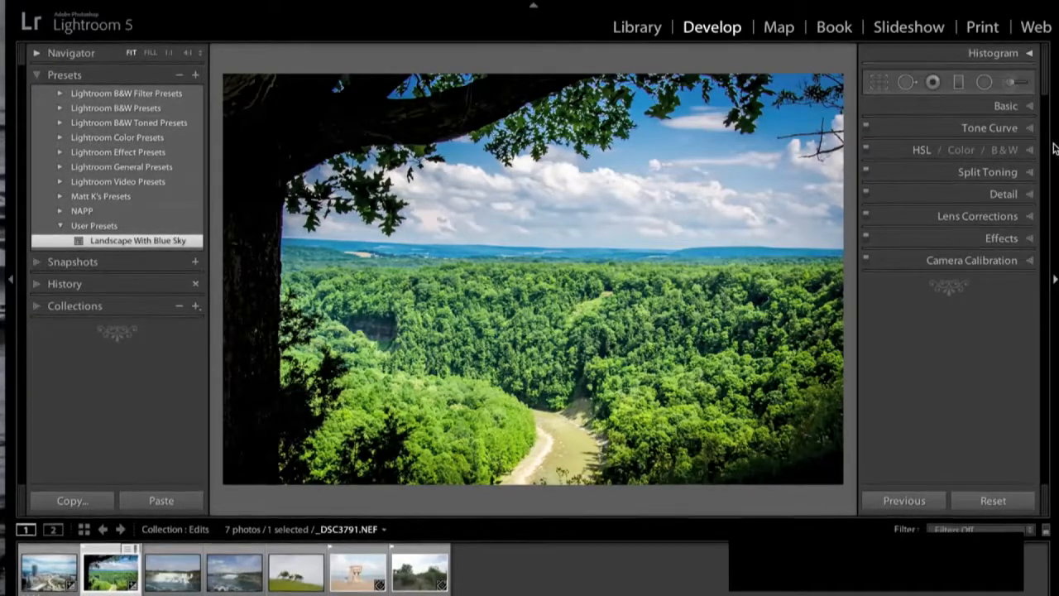
click(1031, 108)
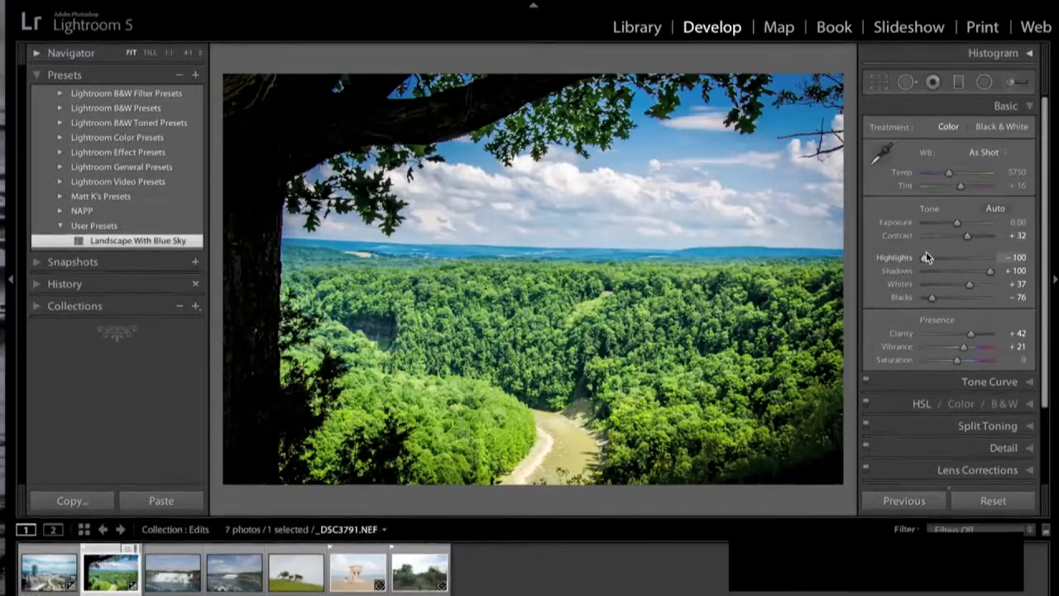
key(alt)
alt+click(970, 286)
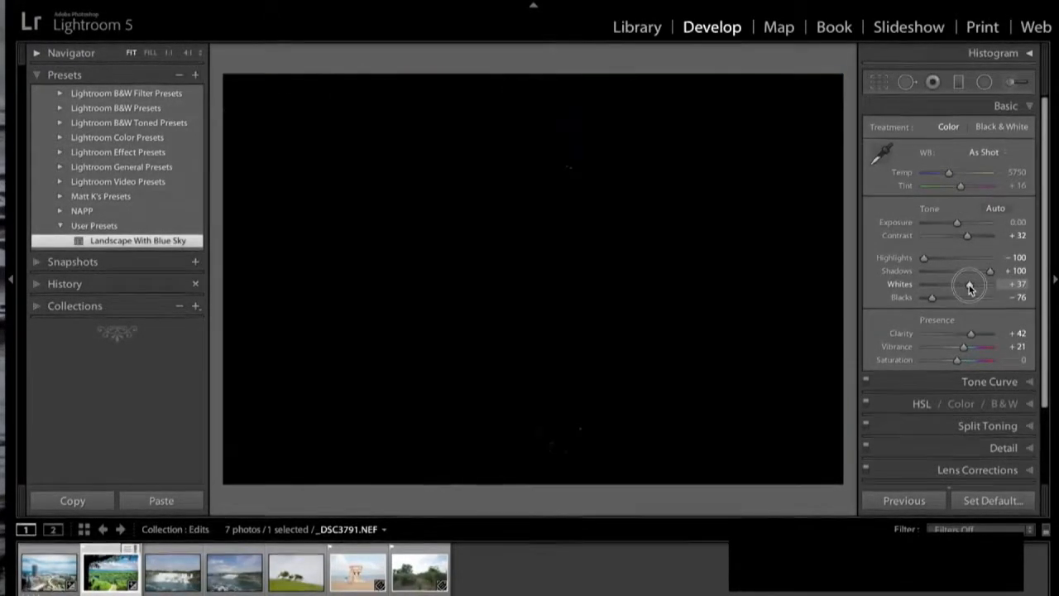
drag(970, 287, 970, 287)
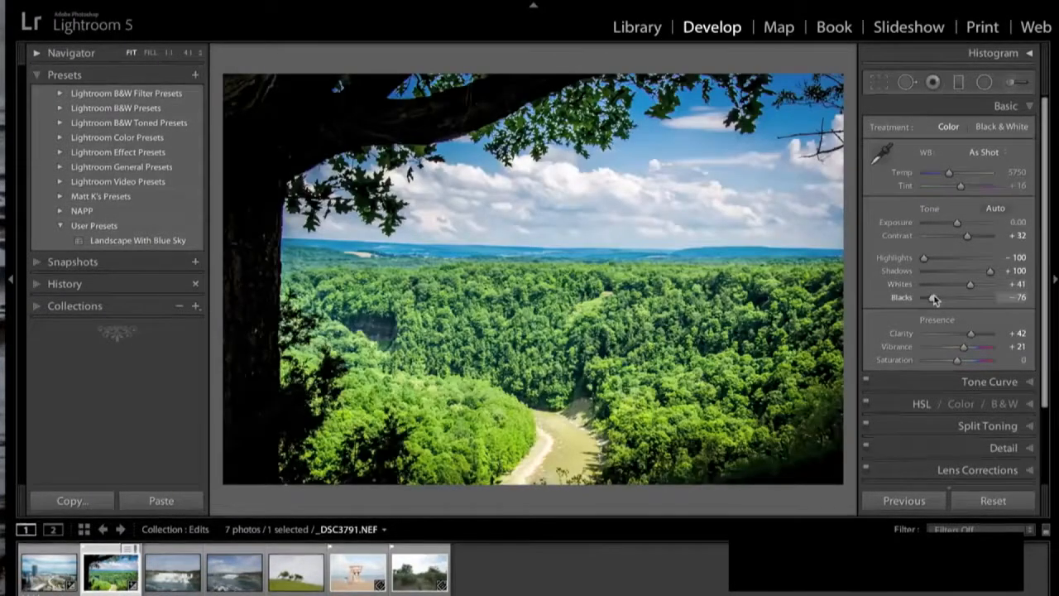
key(alt)
drag(932, 297, 939, 297)
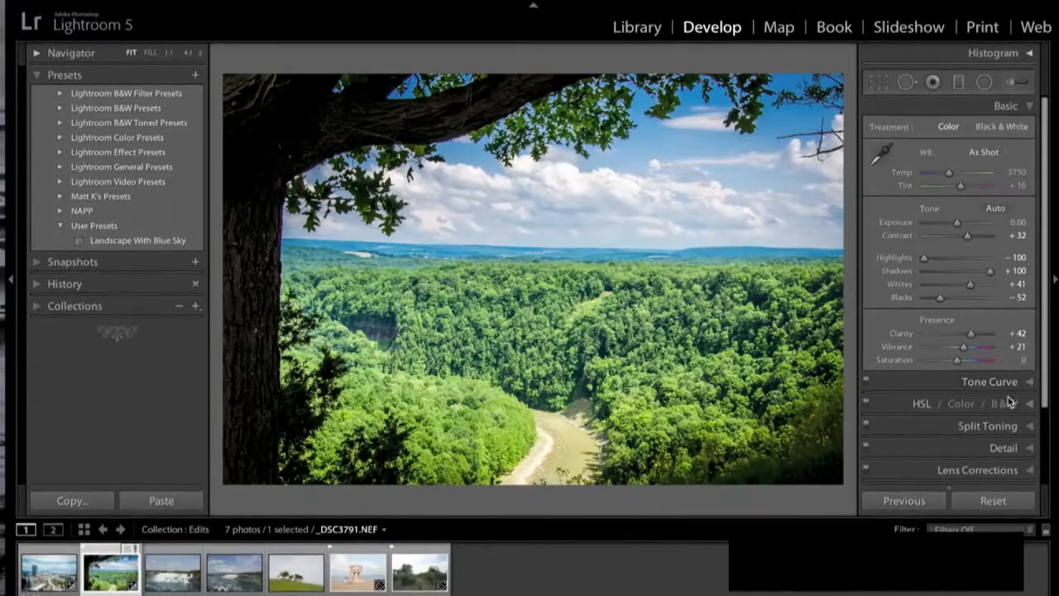
click(1030, 108)
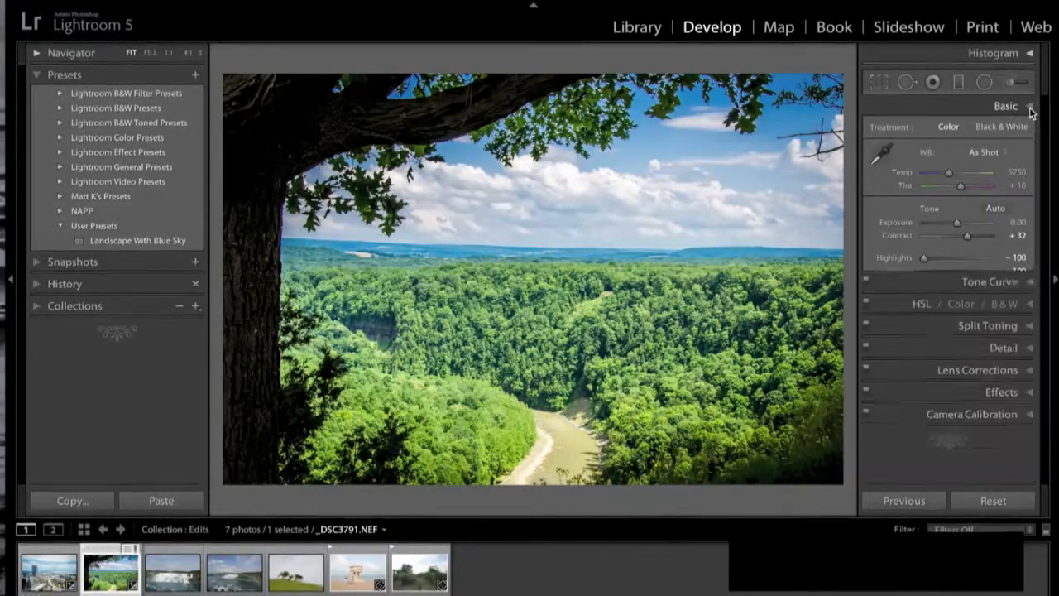
Adjust the valley photo's straighten angle with the Crop & Straighten tool, reset it to 0.00, and apply the slightly tighter crop
click(878, 82)
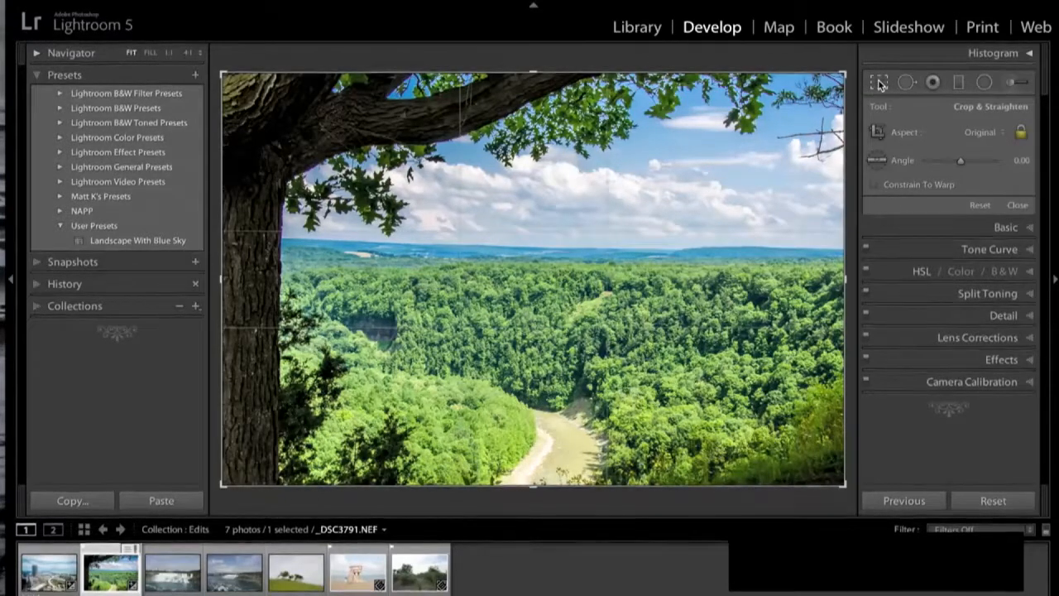
drag(958, 162, 958, 161)
double_click(959, 161)
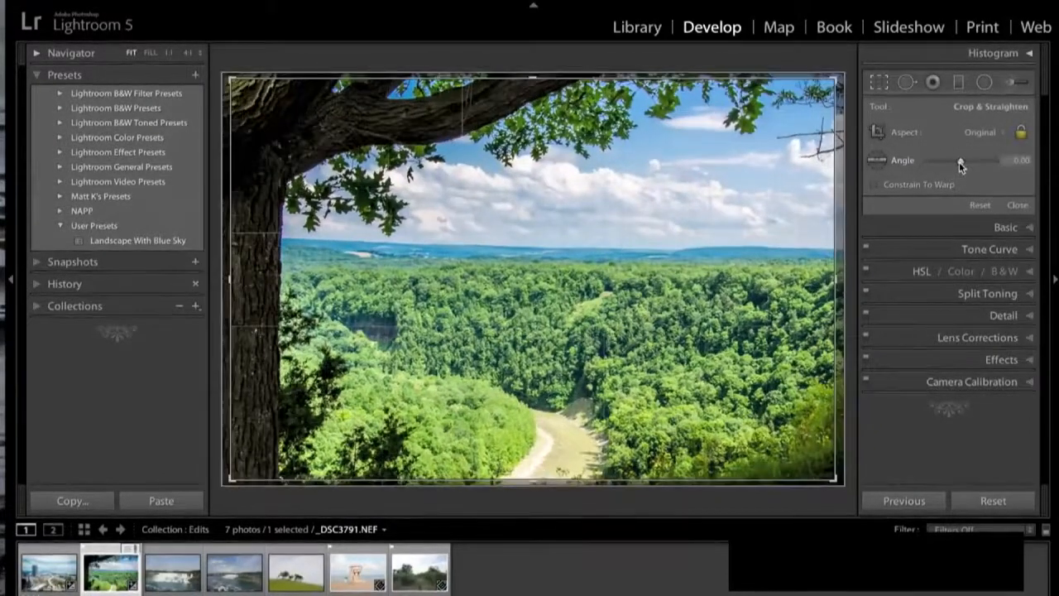
click(879, 84)
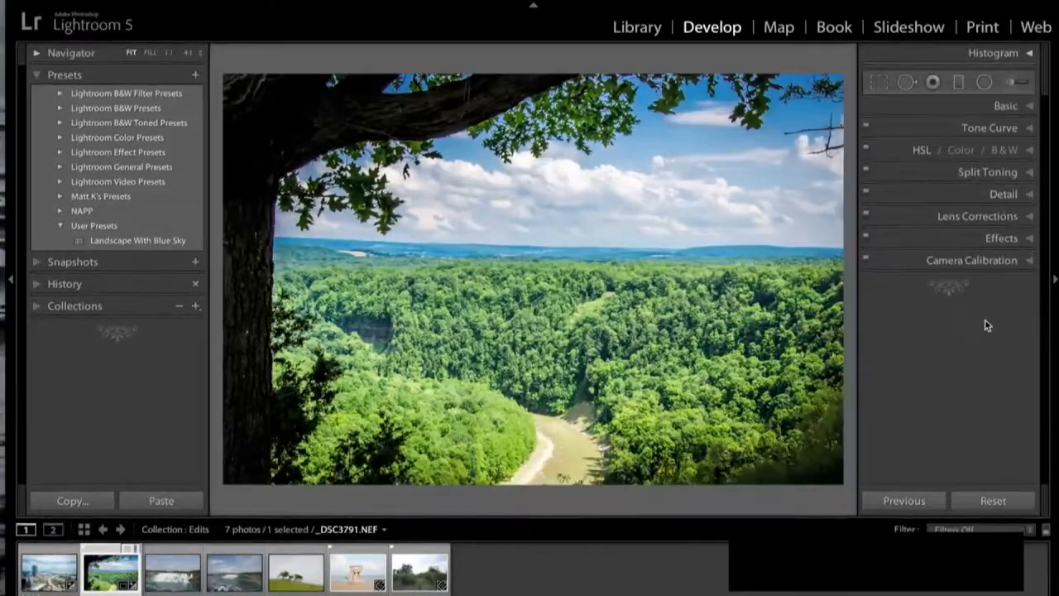
Enable lens profile corrections and chromatic aberration removal for the valley photo
click(1021, 216)
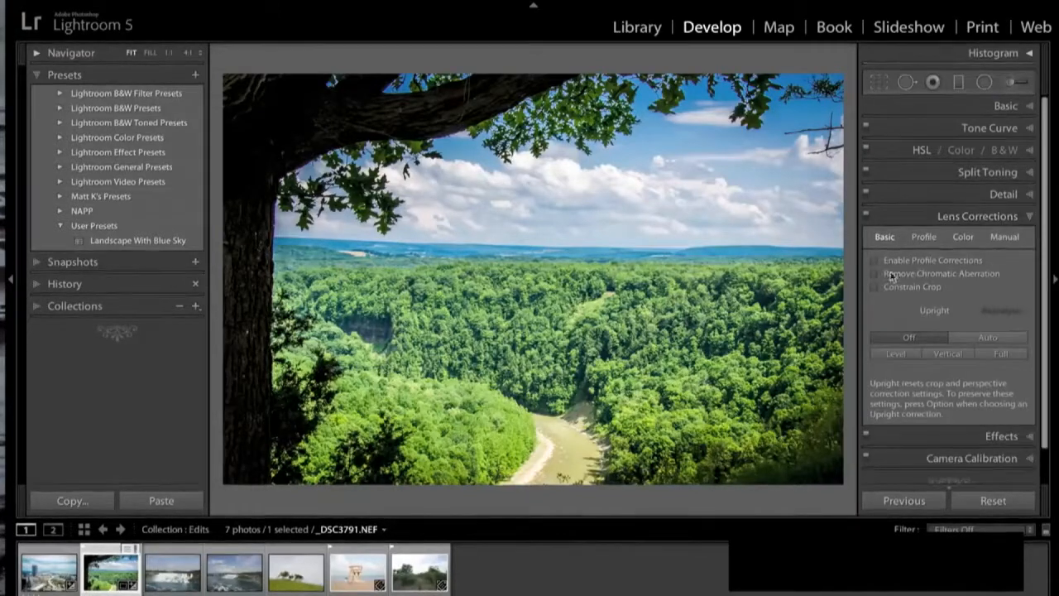
click(876, 260)
click(875, 273)
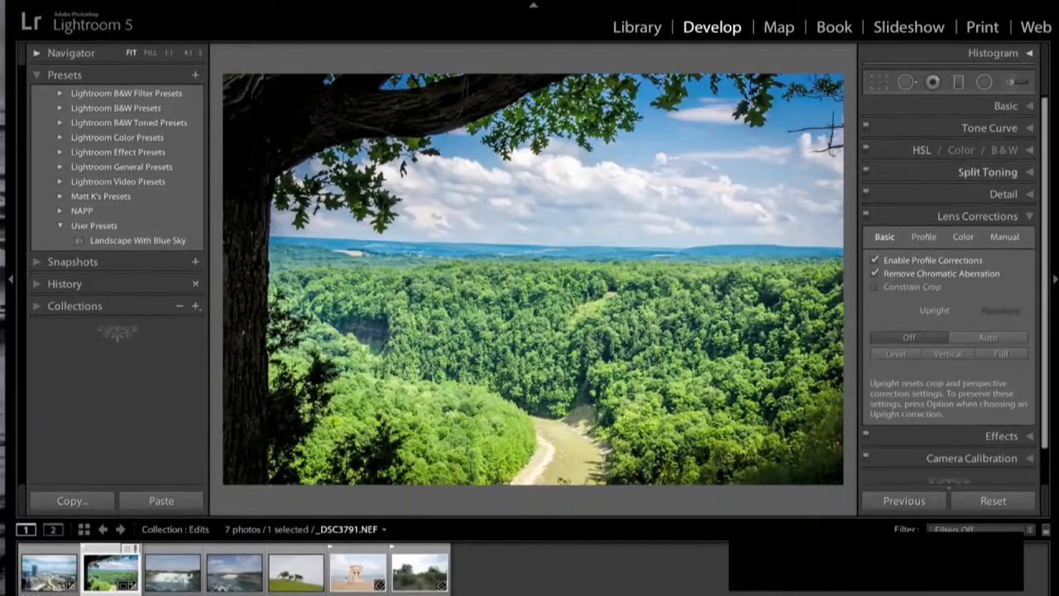
click(1029, 217)
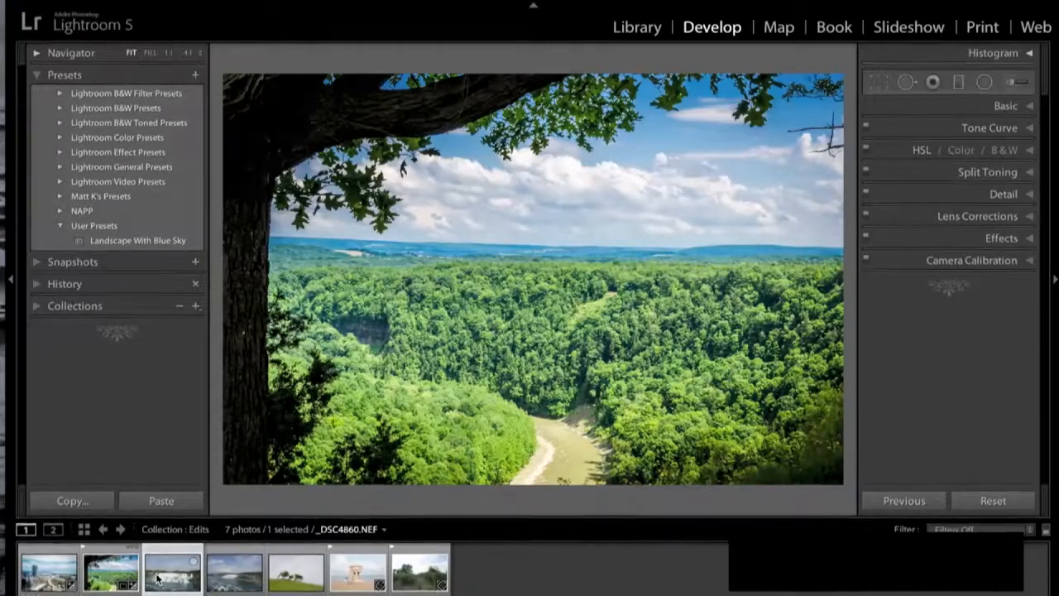
Apply the "Landscape With Blue Sky" preset to _DSC4860.NEF, and set its Whites to +53 and Blacks to -44
click(158, 578)
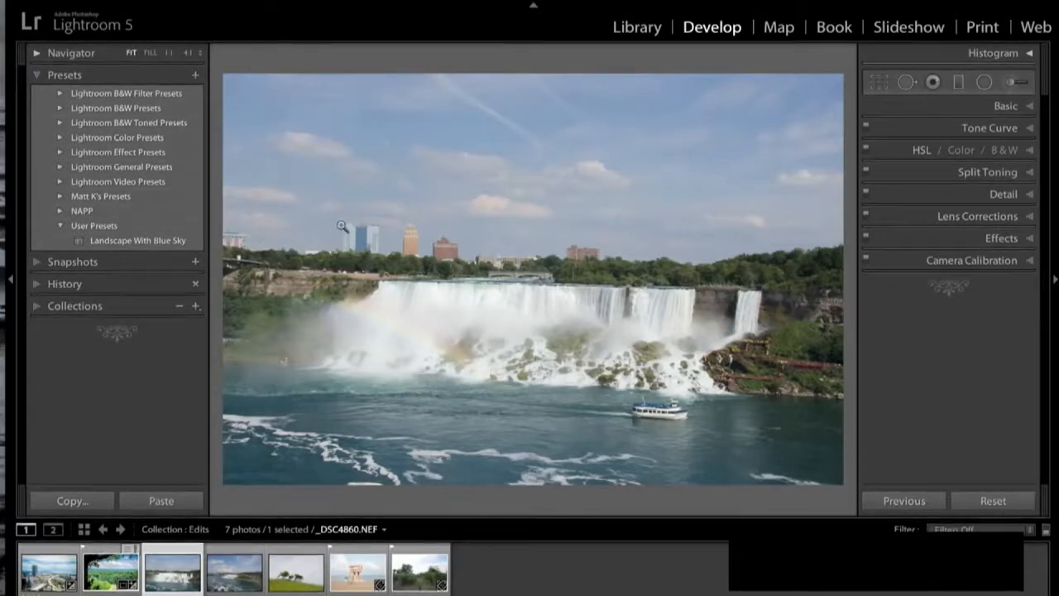
click(137, 241)
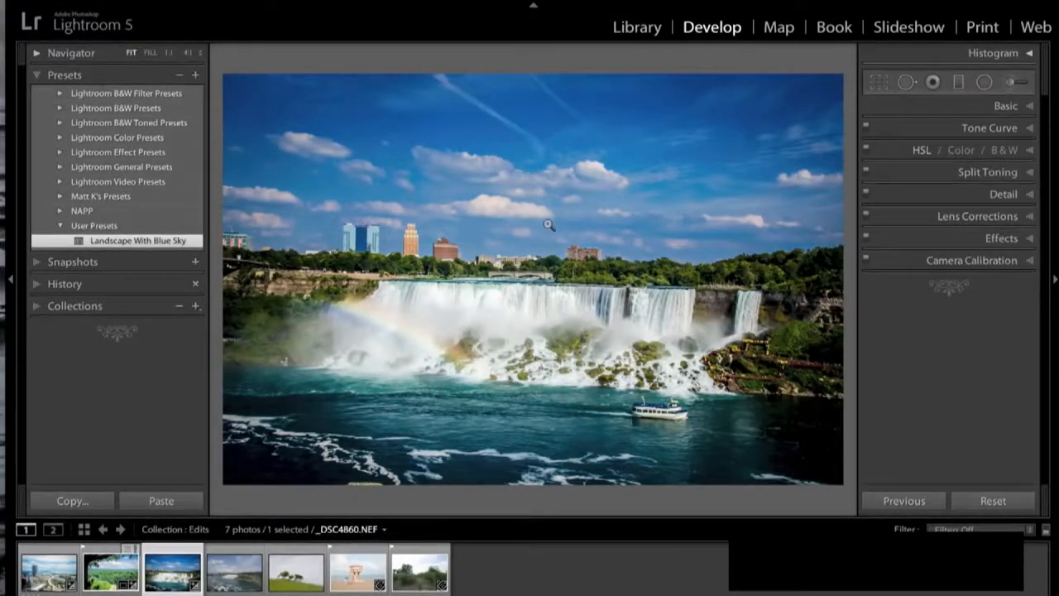
click(1030, 107)
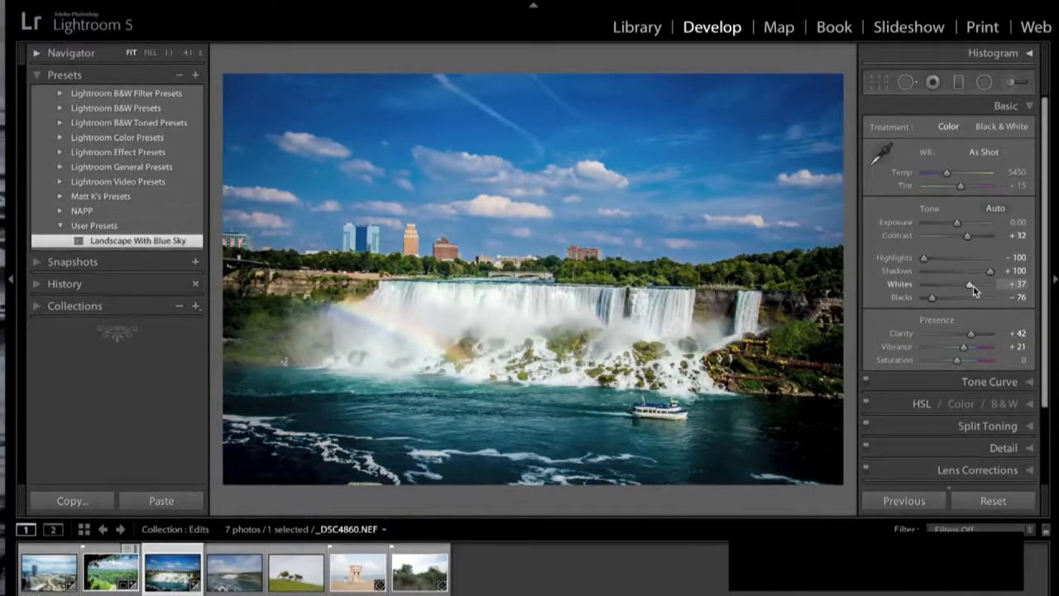
key(alt)
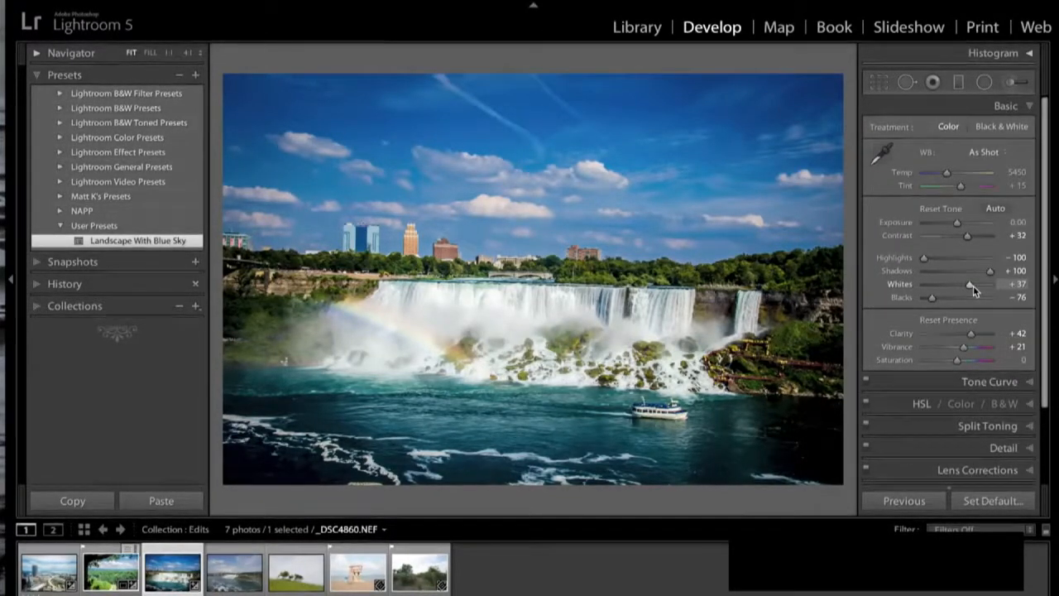
drag(971, 286, 945, 297)
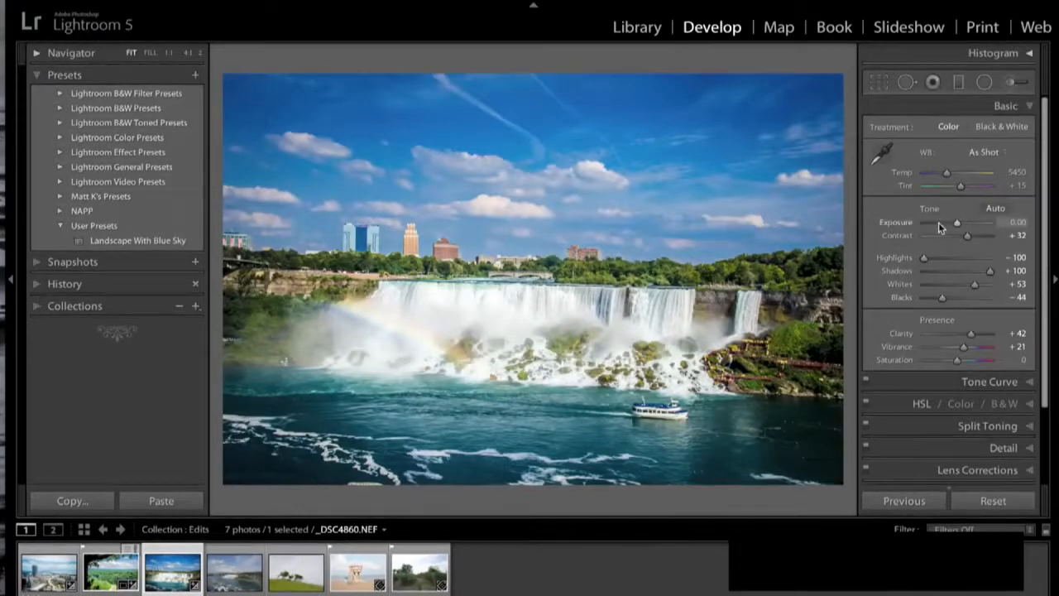
click(1031, 110)
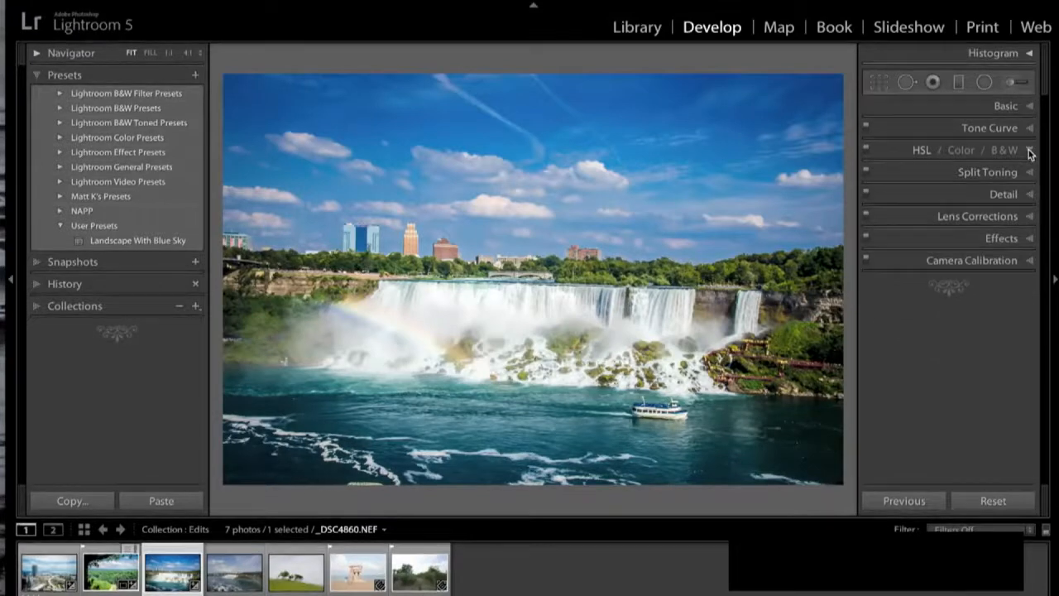
Soften the blues in the waterfall photo by setting Blue luminance to -9 and Blue saturation to +30
click(1030, 154)
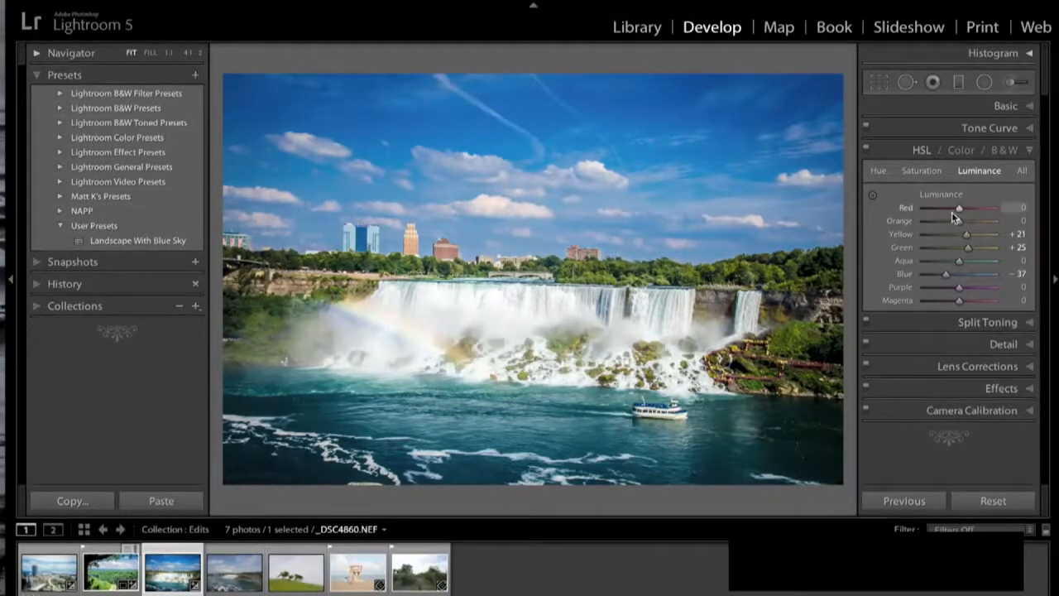
drag(947, 276, 956, 279)
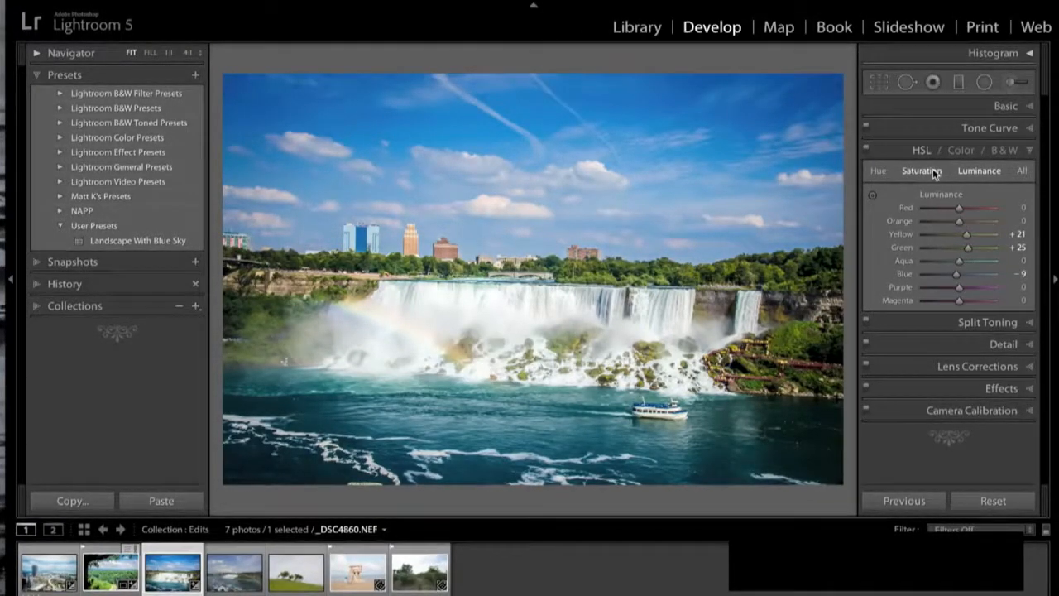
click(952, 149)
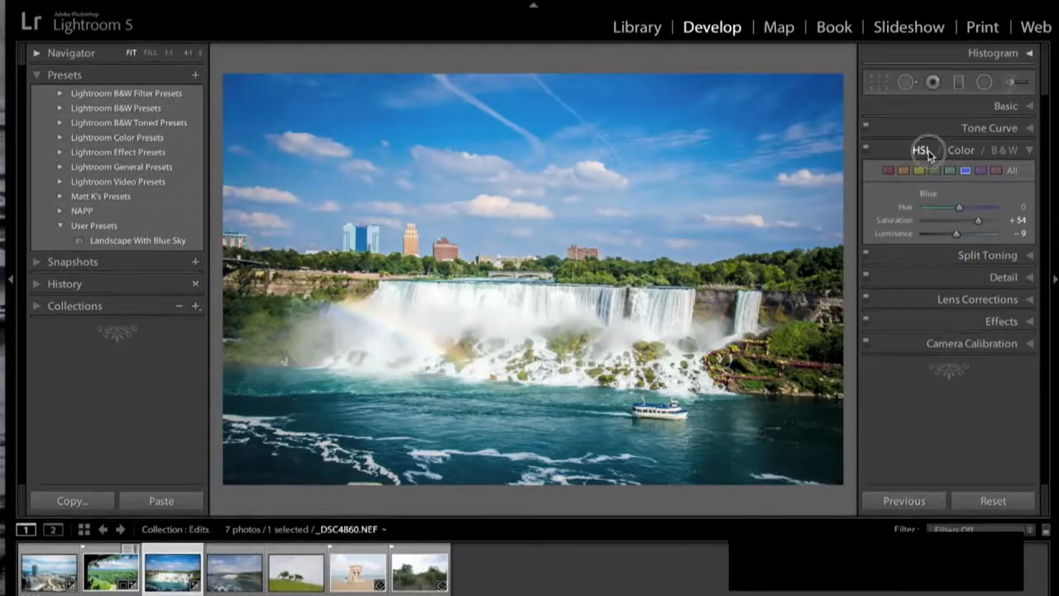
click(927, 151)
click(918, 171)
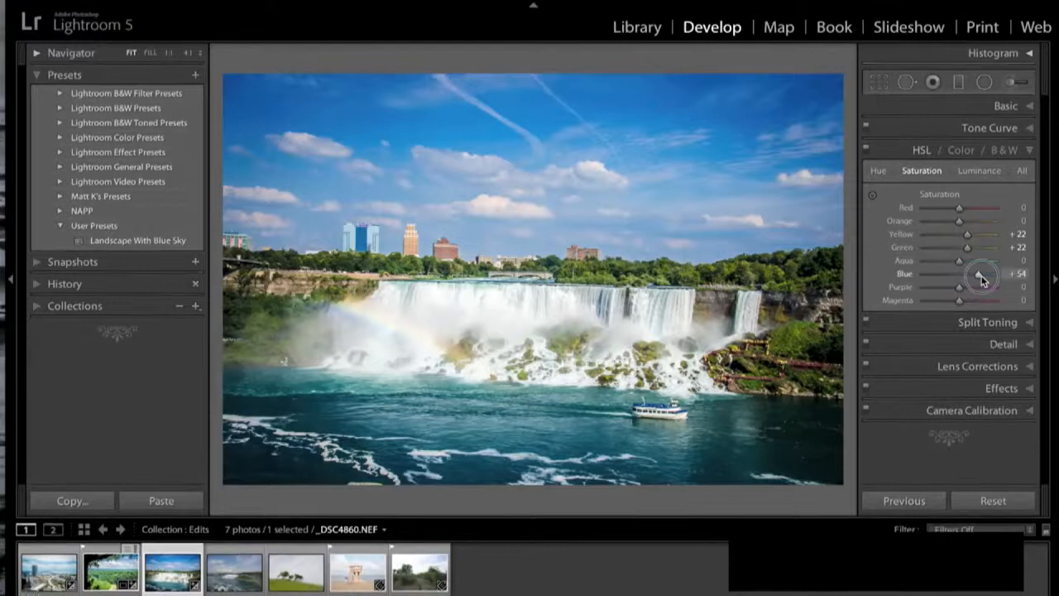
drag(981, 281, 976, 278)
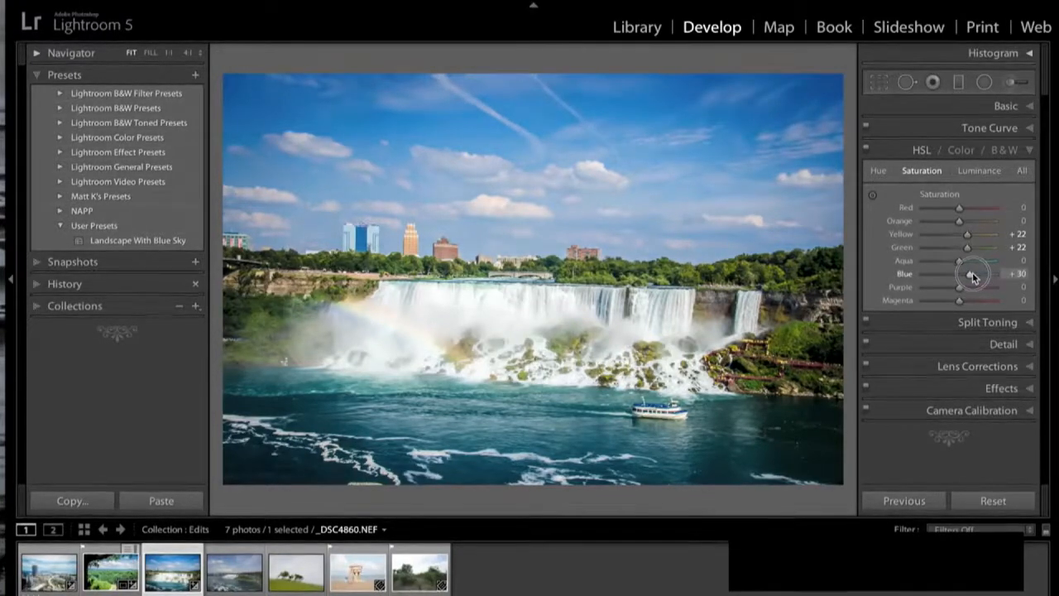
click(1031, 151)
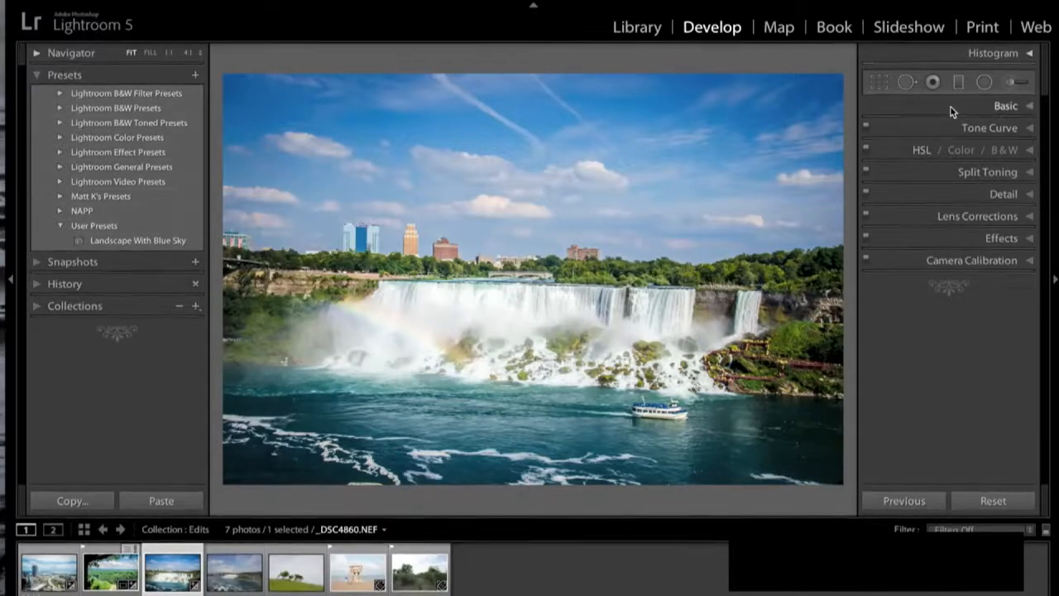
Straighten the waterfall photo with a crop angle of -1.29 and apply the crop
click(875, 82)
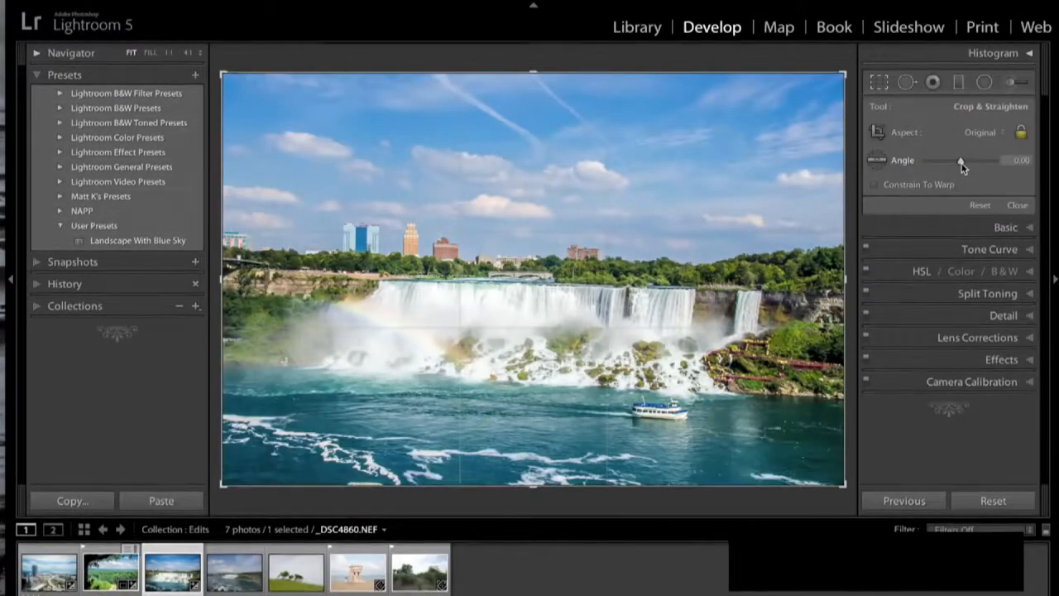
drag(961, 164, 959, 161)
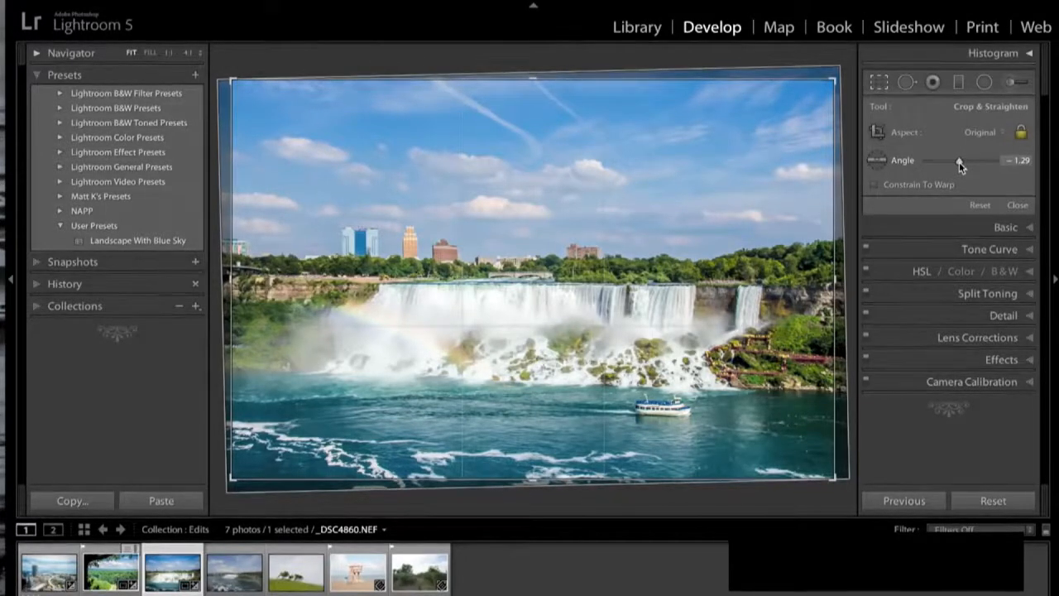
key(Return)
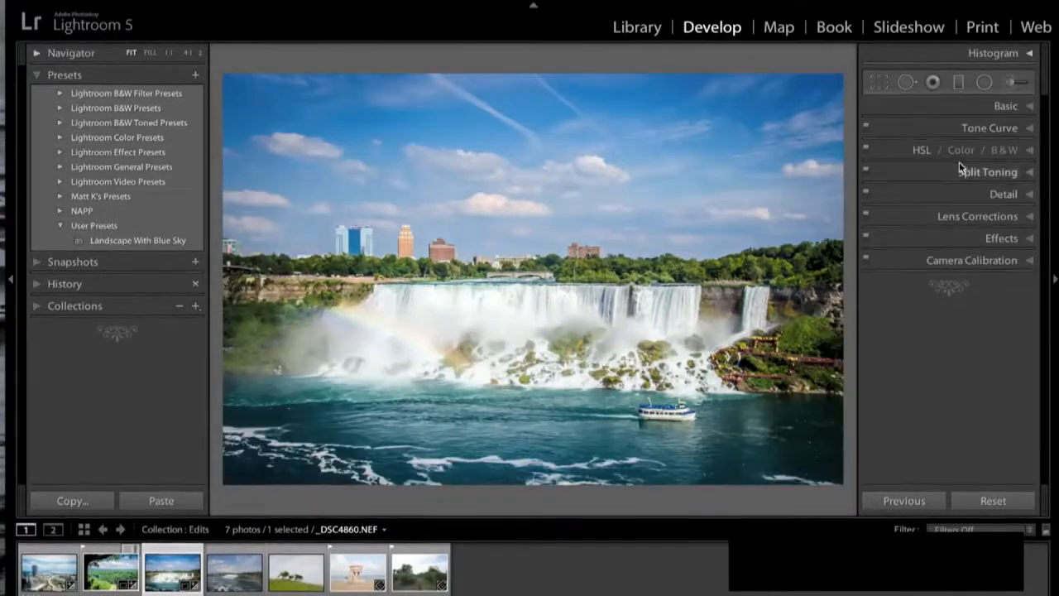
Turn on lens profile corrections and chromatic aberration removal for the waterfall photo
click(1008, 216)
click(873, 261)
click(875, 273)
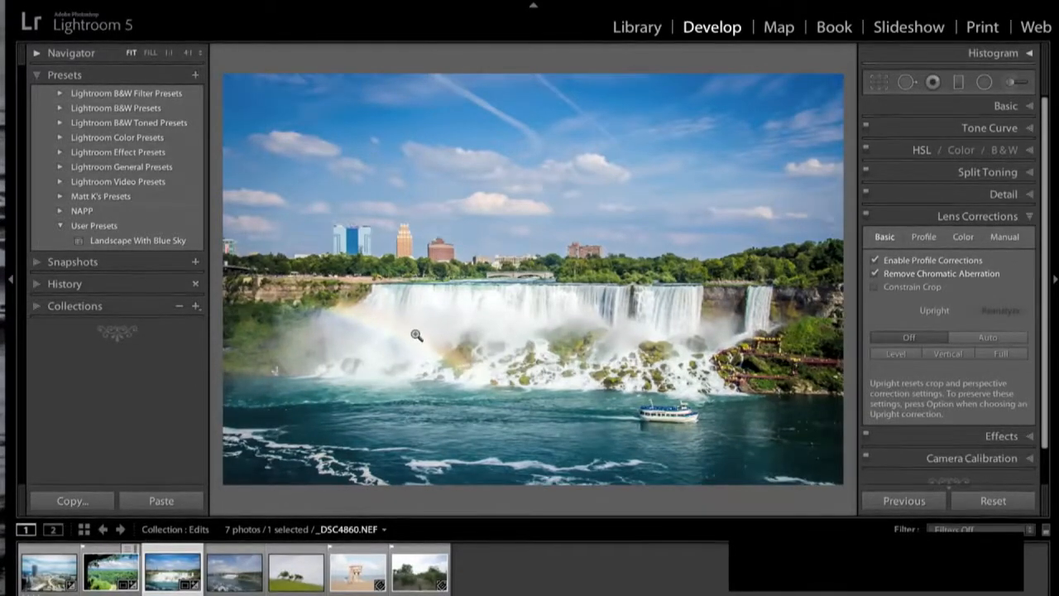
Apply the "Landscape With Blue Sky" preset to _DSC4865.NEF, and set its Whites to +68 and Blacks to -57
click(230, 580)
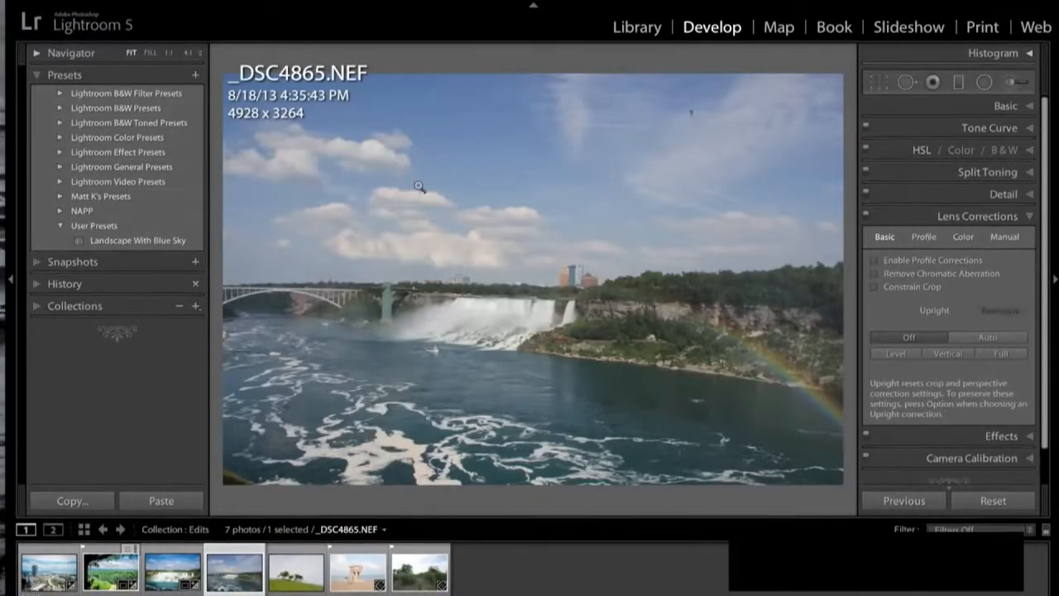
click(137, 242)
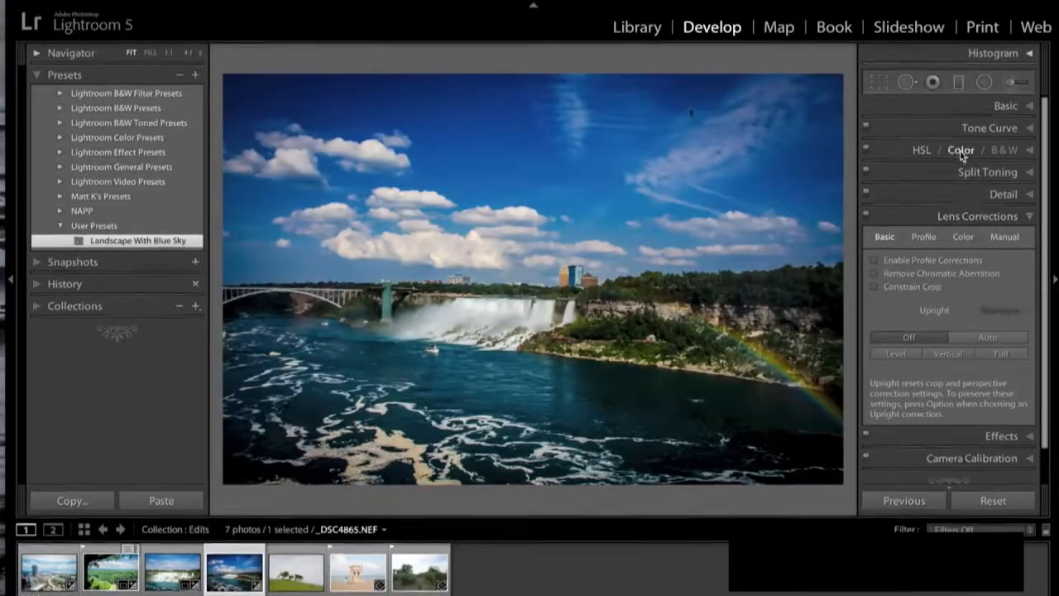
click(1026, 105)
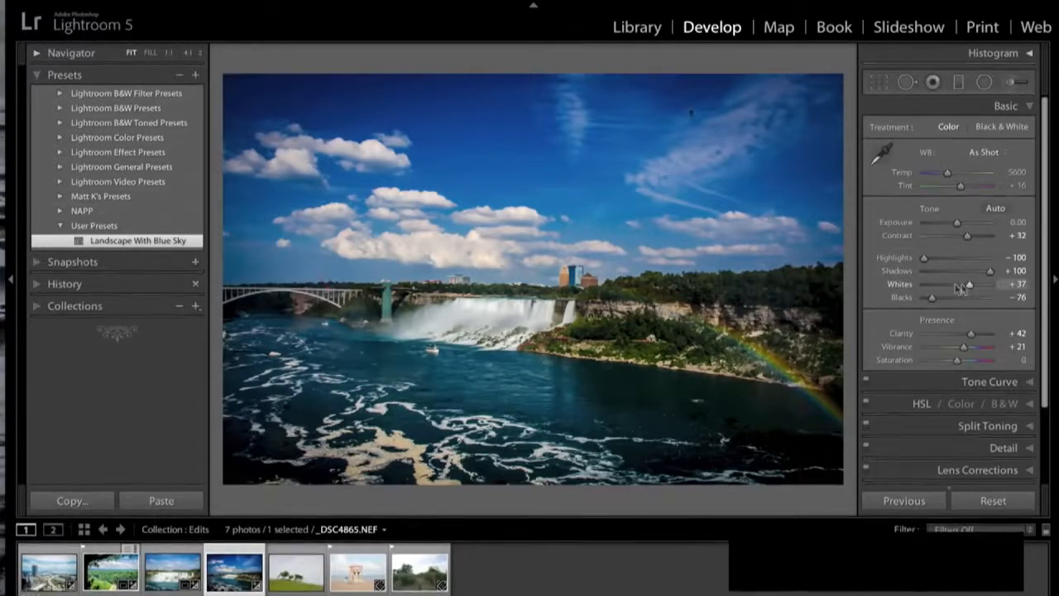
drag(970, 283, 939, 300)
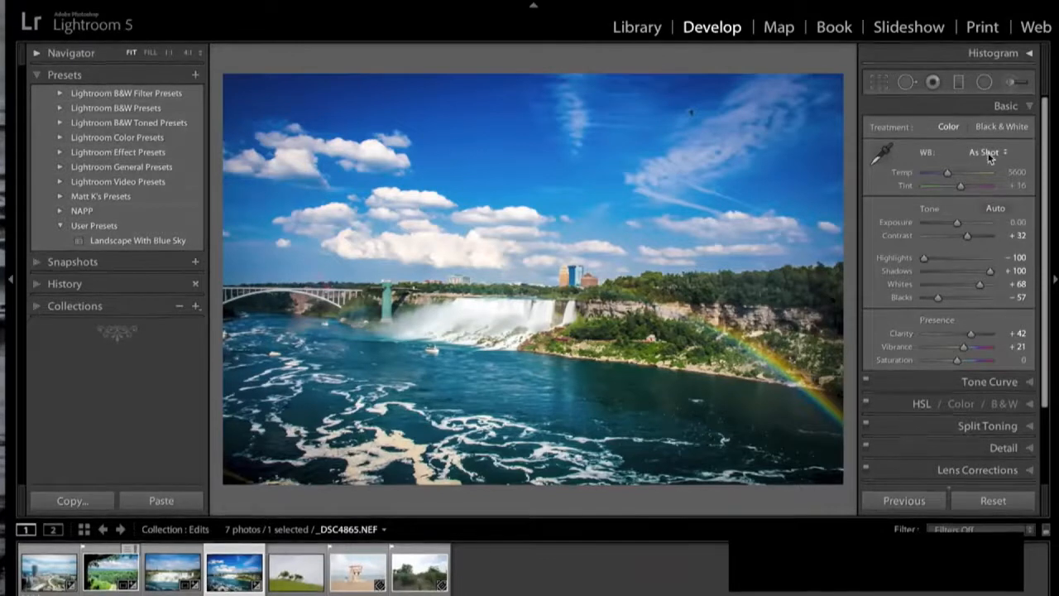
click(1030, 109)
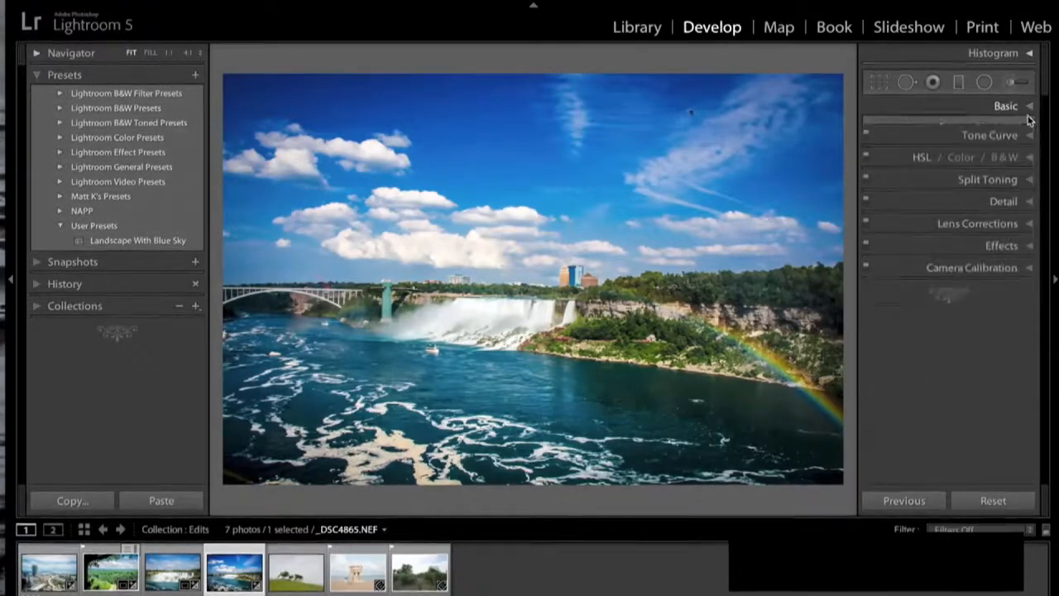
Soften the blues in _DSC4865.NEF by setting Blue saturation to +37 and Blue luminance to +5
click(1029, 153)
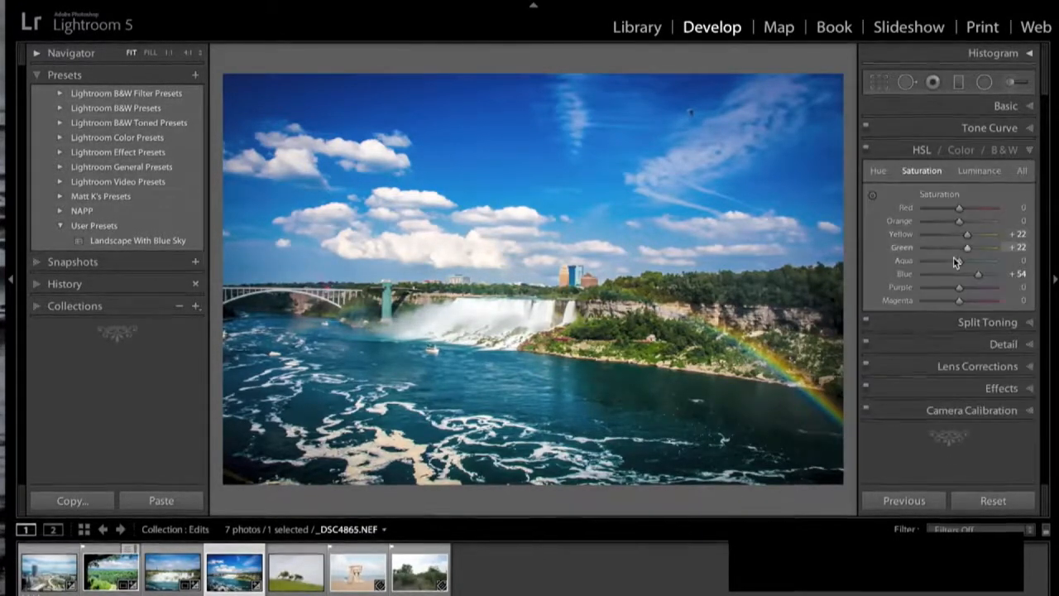
drag(978, 276, 973, 276)
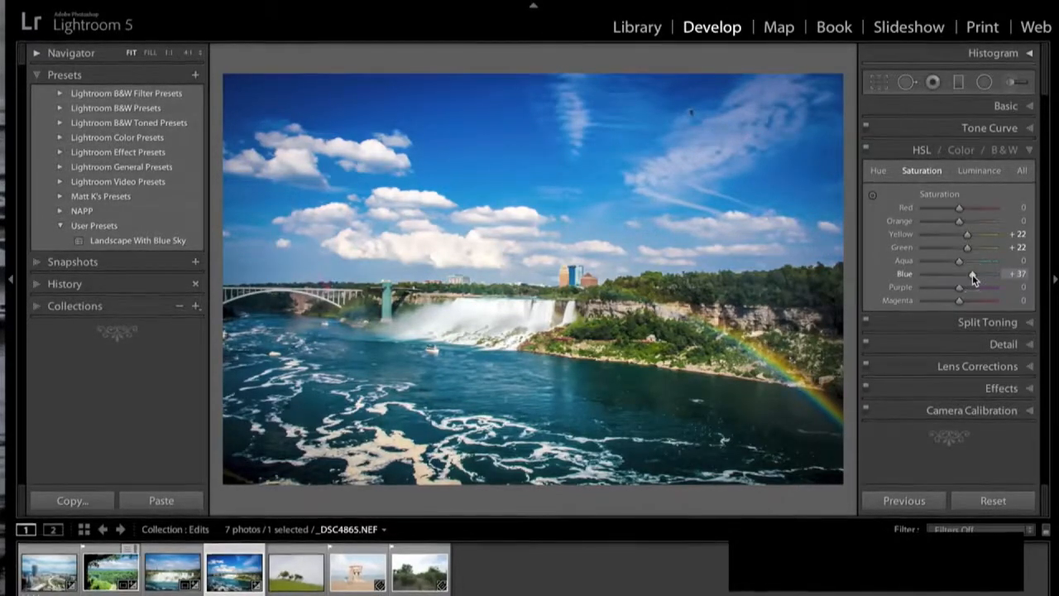
click(979, 171)
drag(967, 274, 961, 280)
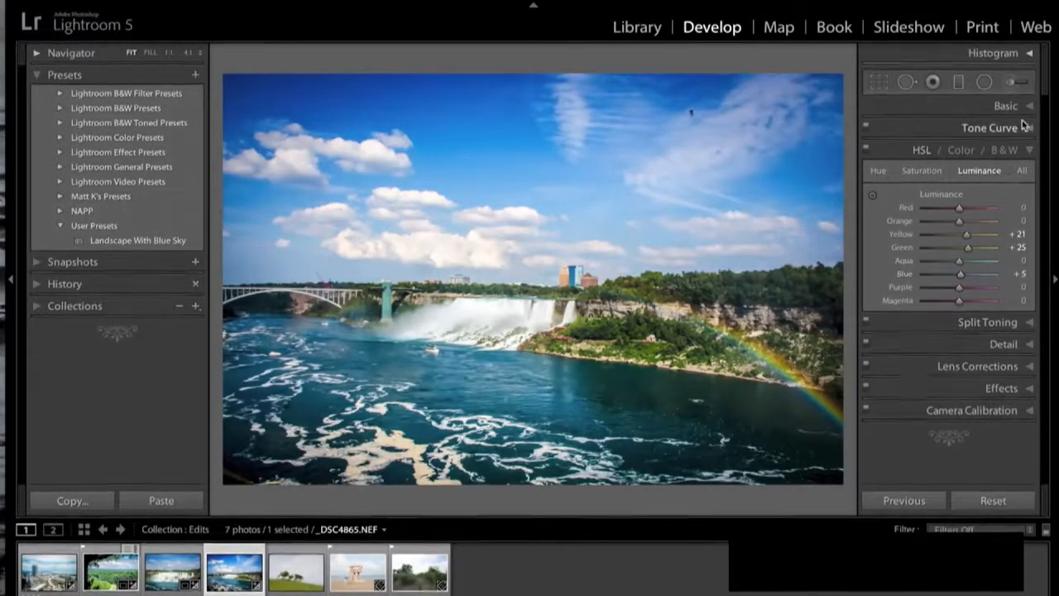
click(1029, 150)
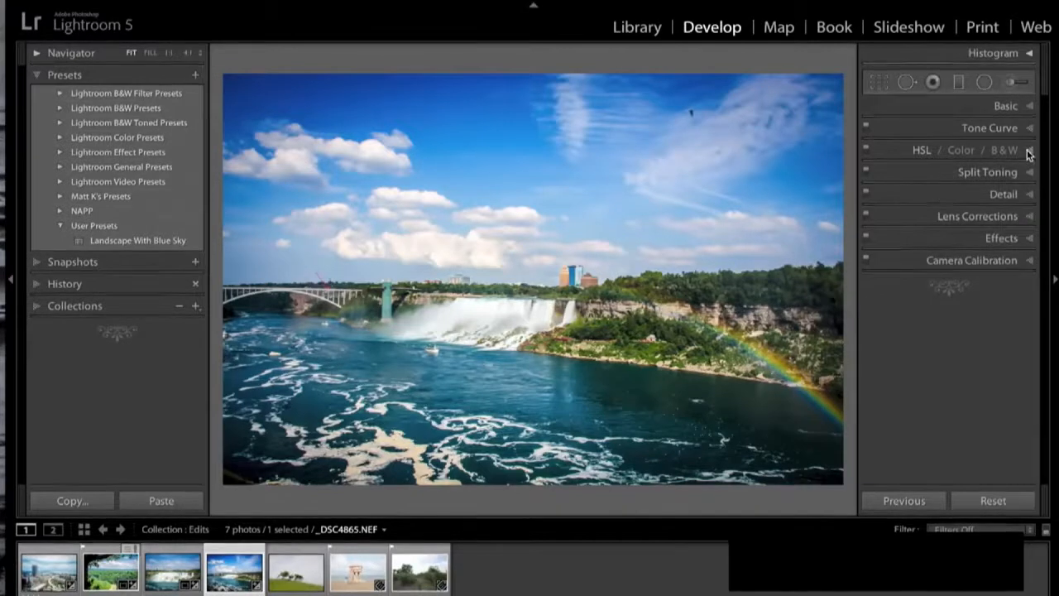
Turn on lens profile corrections and chromatic aberration removal for _DSC4865.NEF
click(1016, 217)
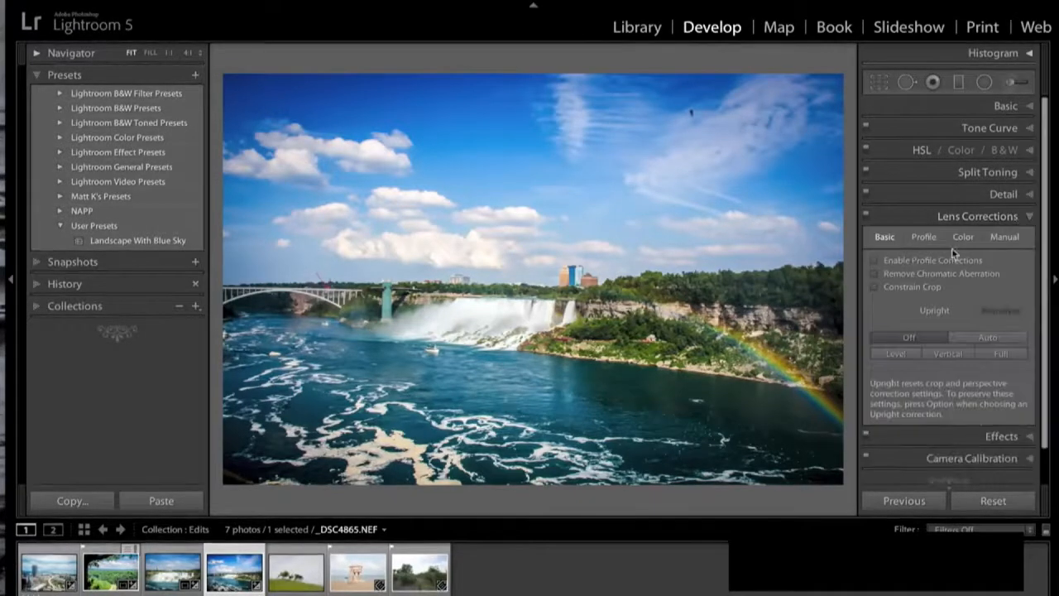
click(875, 274)
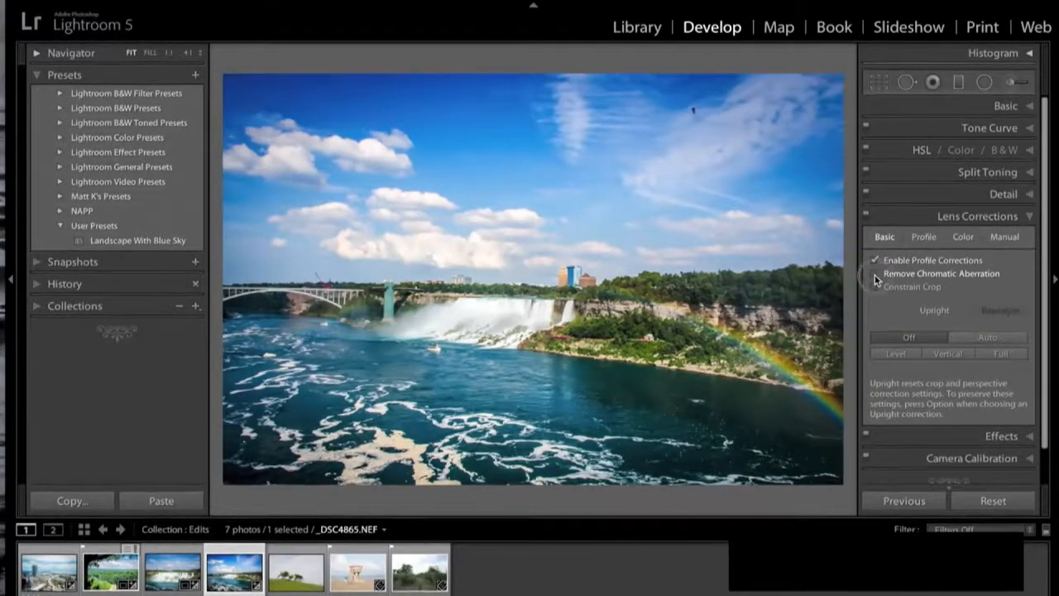
click(1026, 218)
Apply the "Landscape With Blue Sky" preset to the grassy hill photo _DSC4003.NEF and the beach lifeguard chair photo _DSC3293.NEF
key(Right)
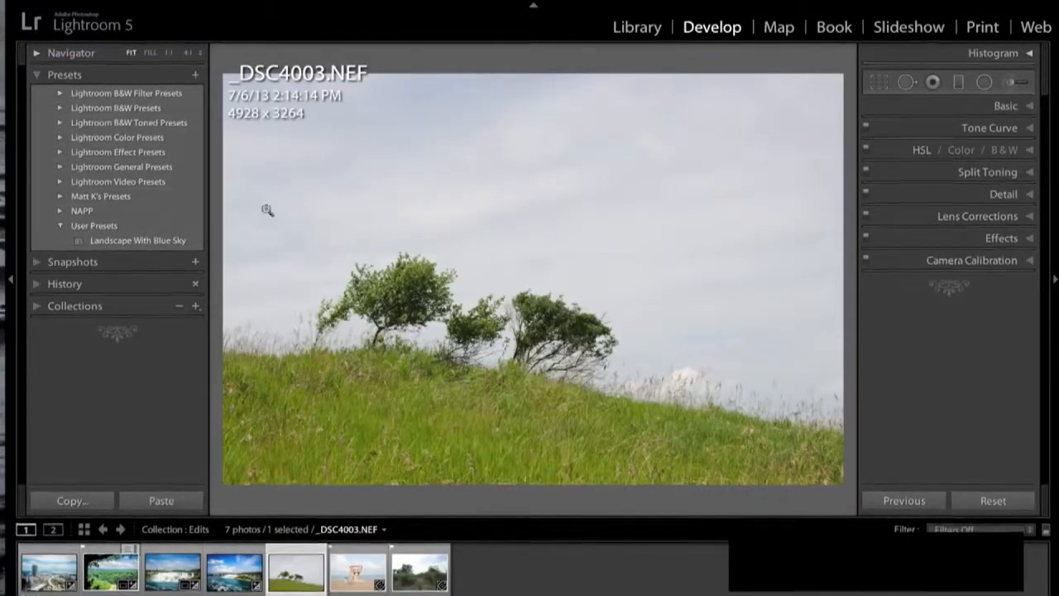
click(110, 241)
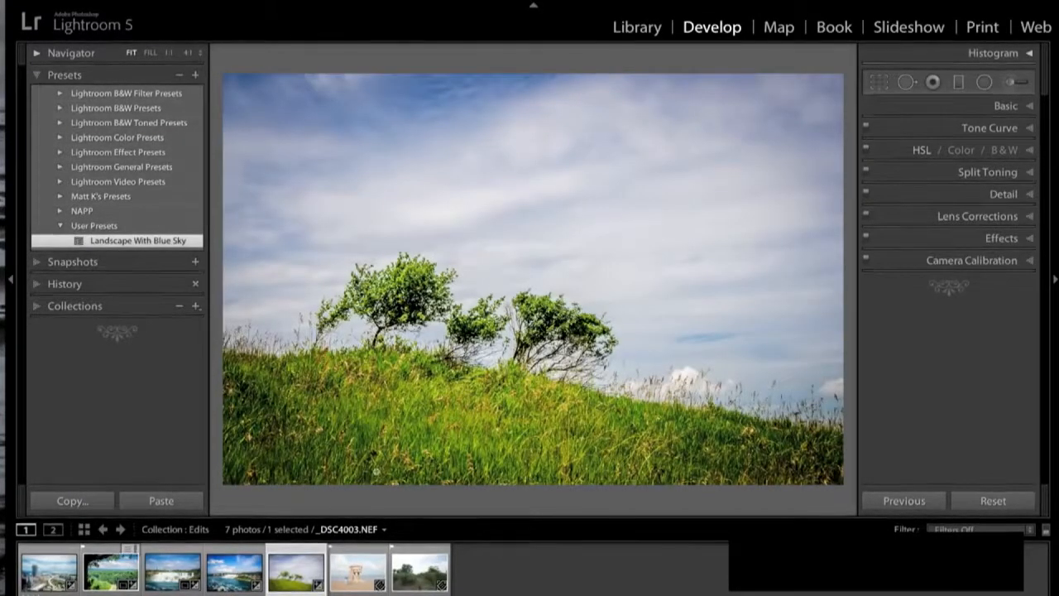
click(355, 586)
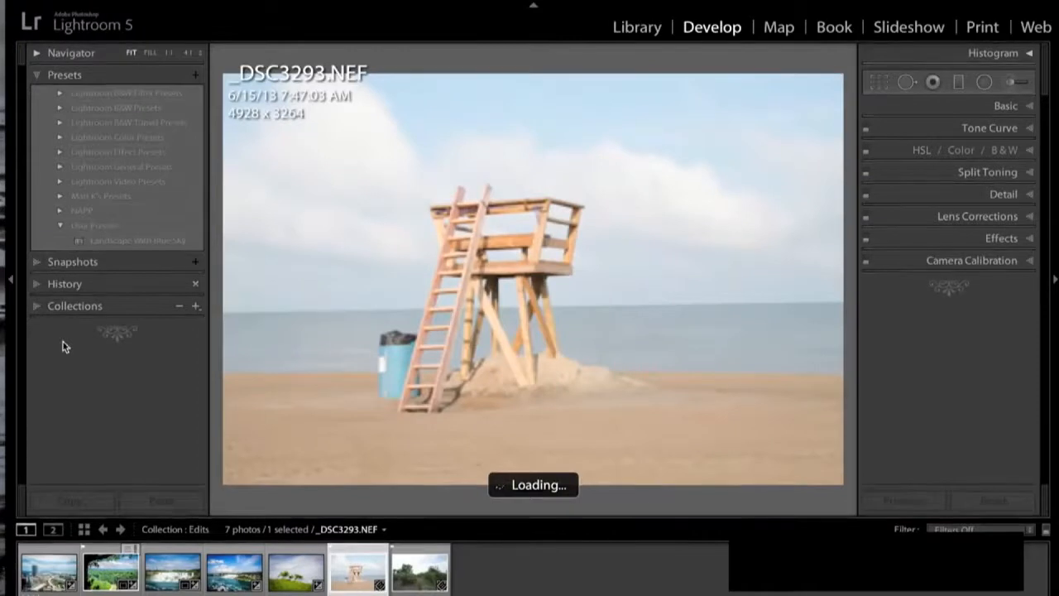
click(149, 240)
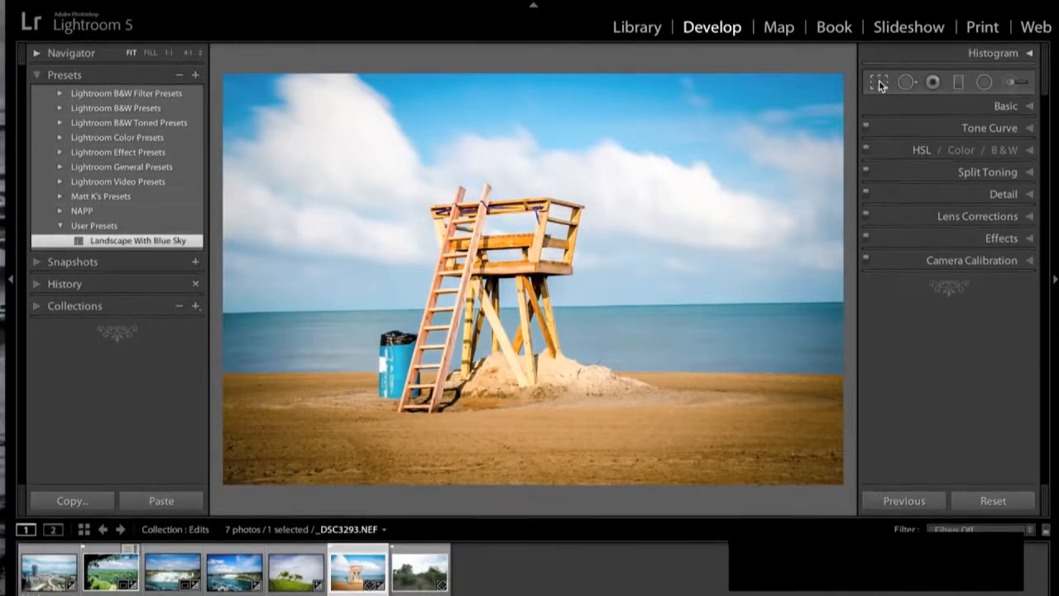
Straighten the horizon of the beach lifeguard chair photo with a crop angle of 0.93 and apply the crop
click(879, 83)
drag(961, 163, 960, 163)
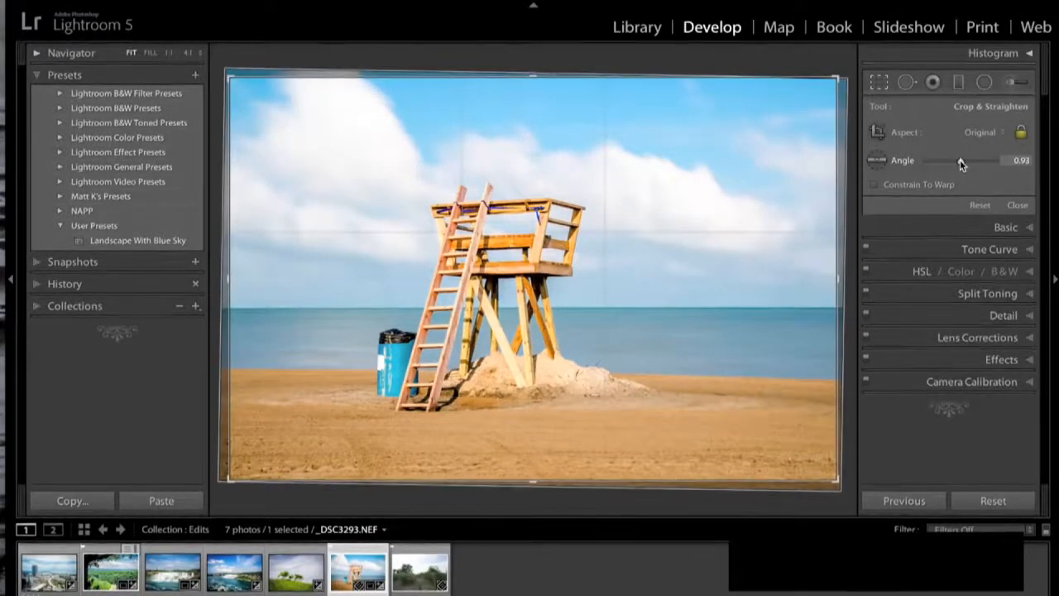
key(Return)
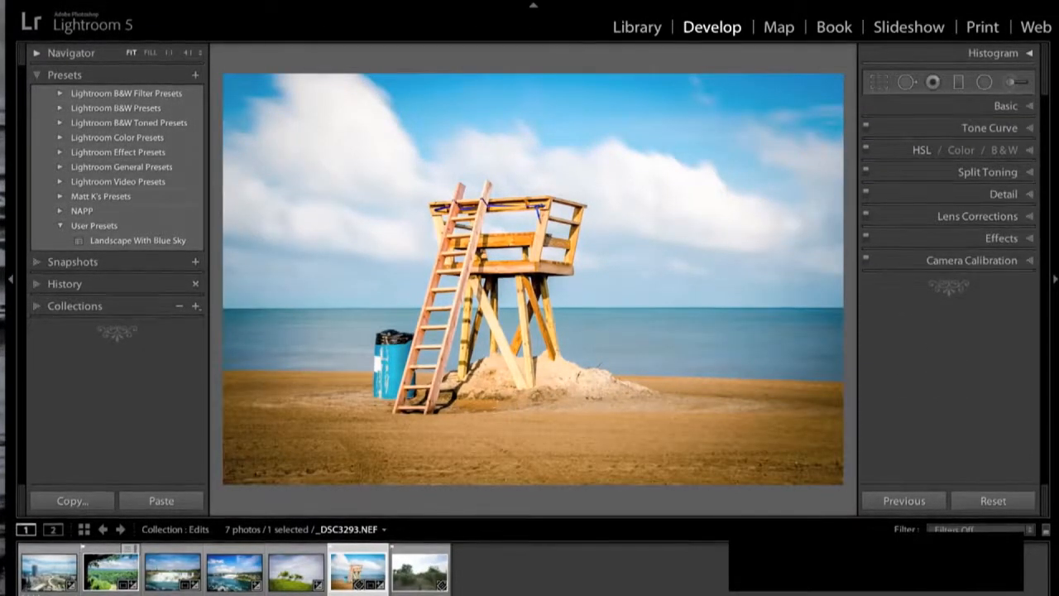
Apply the "Landscape With Blue Sky" preset to the grassy dune photo _DSC3408.NEF
click(418, 571)
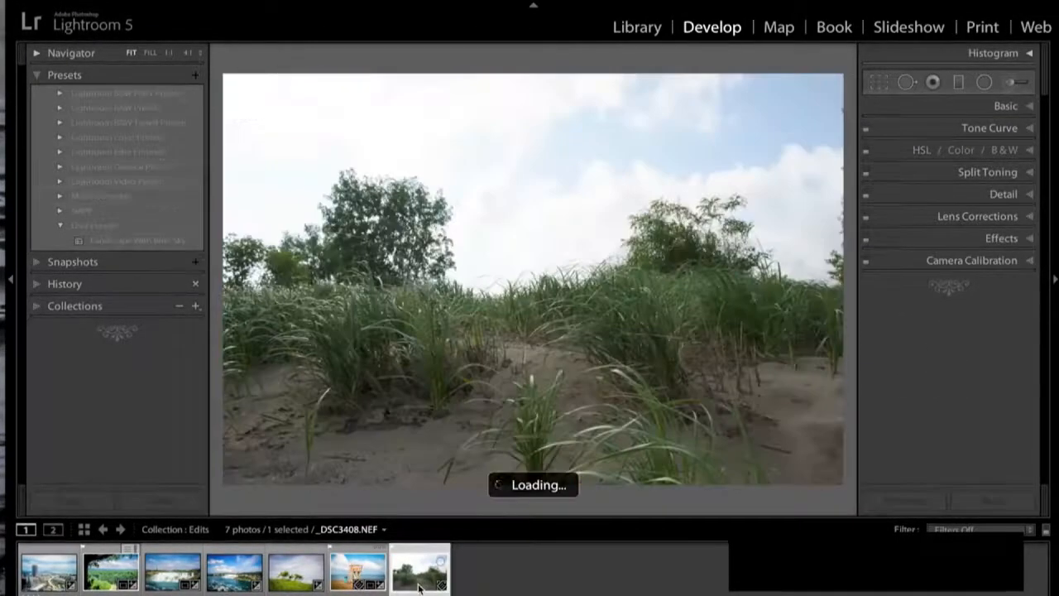
click(116, 241)
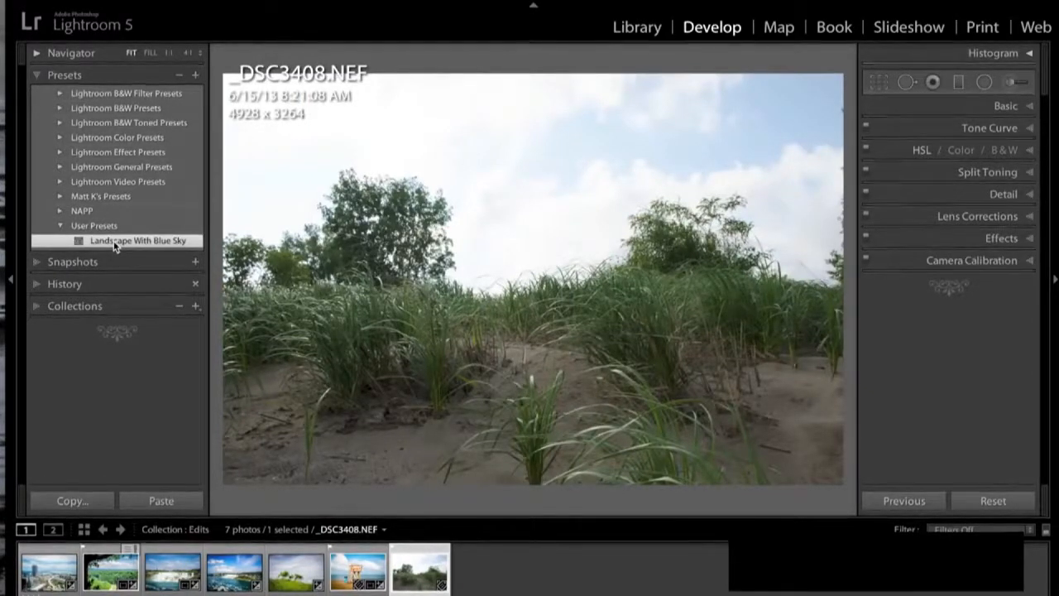